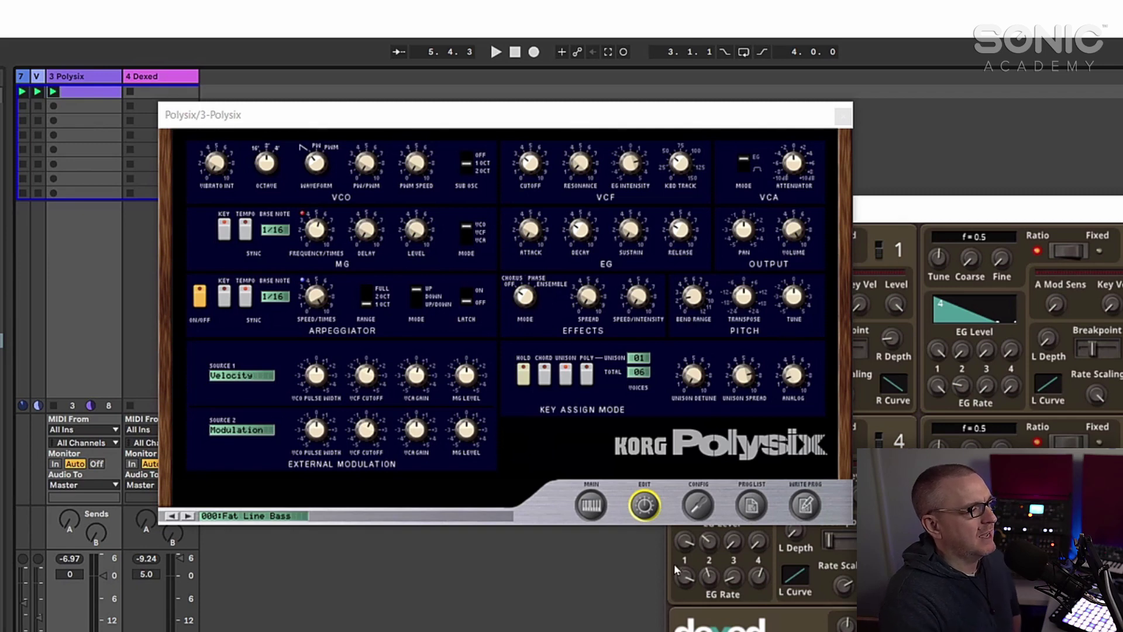
- Inspect the Polysix's key assign knobs and VCF cutoff while playing back its Fat Line Bass clip
left_click(694, 388)
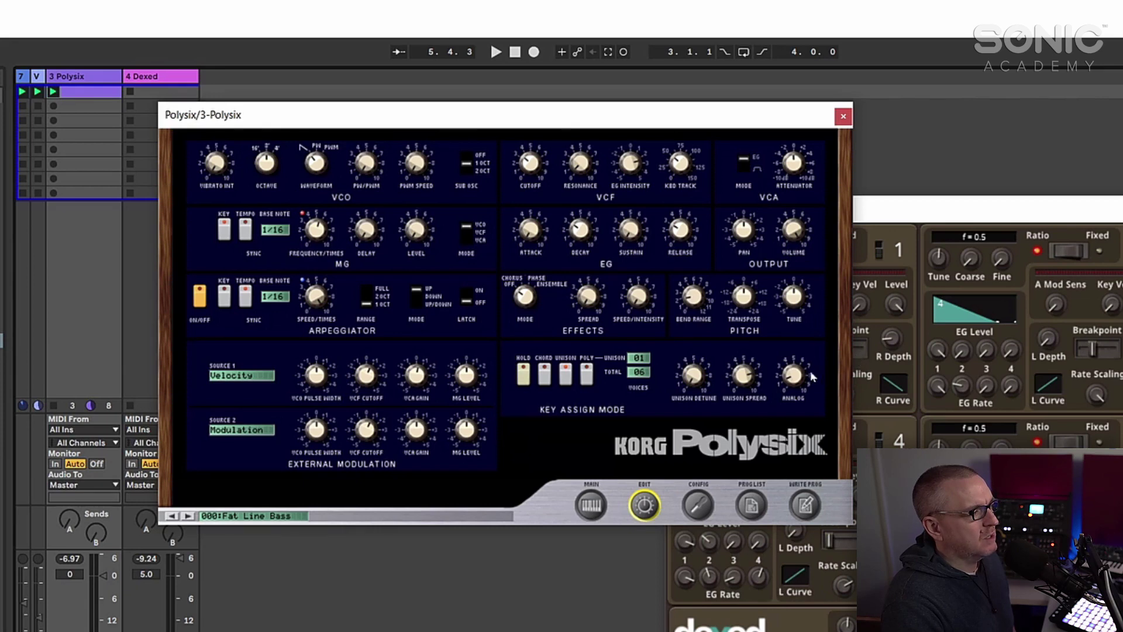
mouse_move(794, 380)
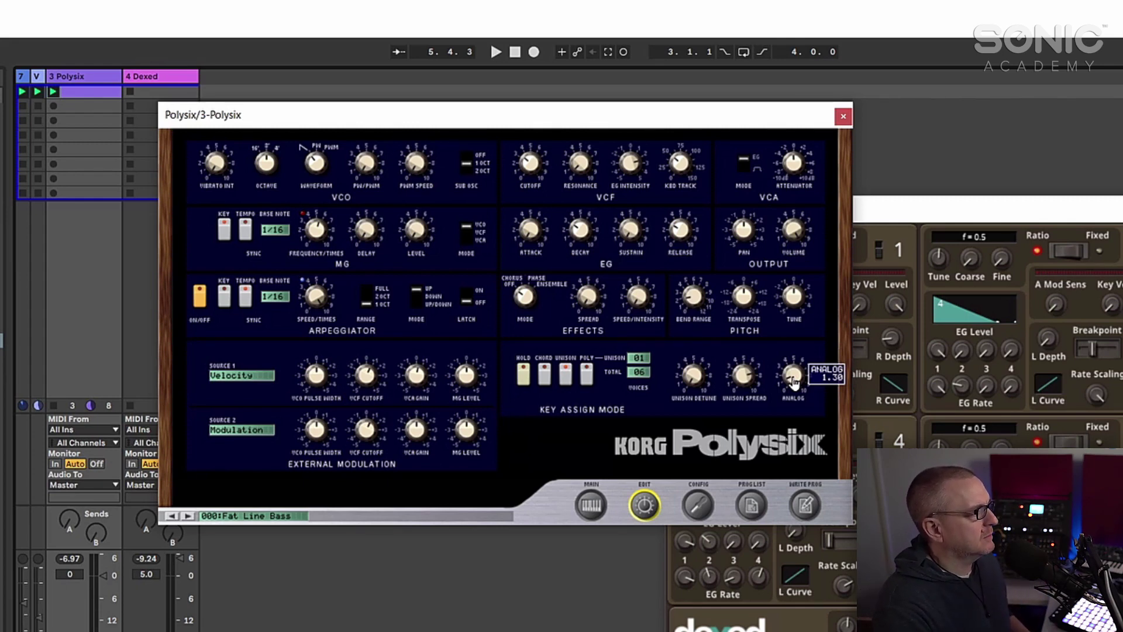
left_click(476, 579)
key("space")
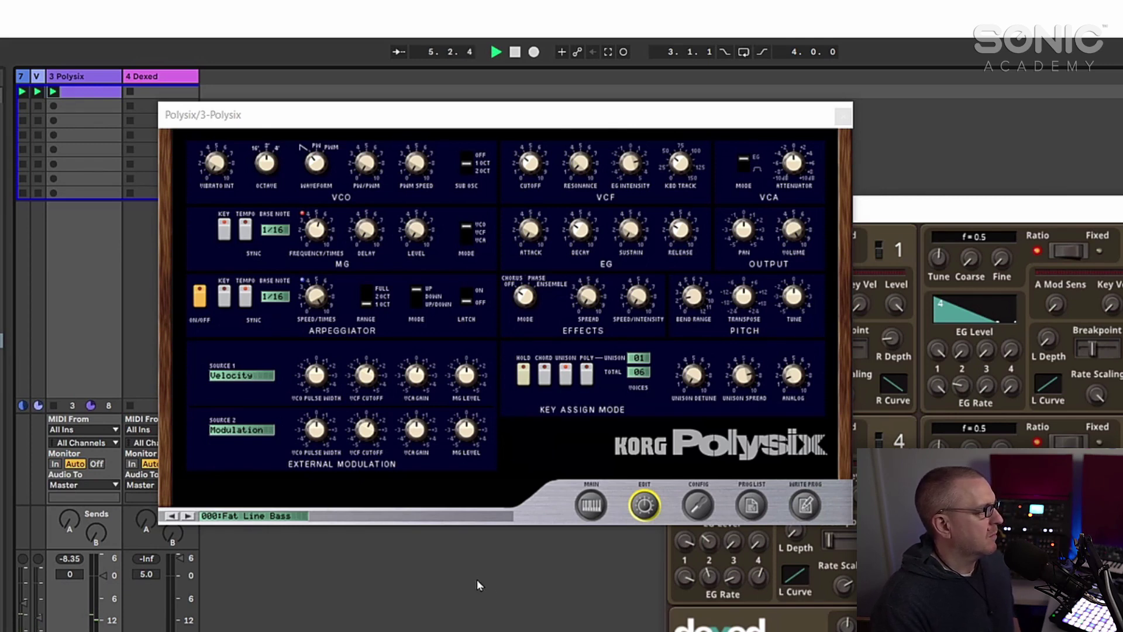
key("space")
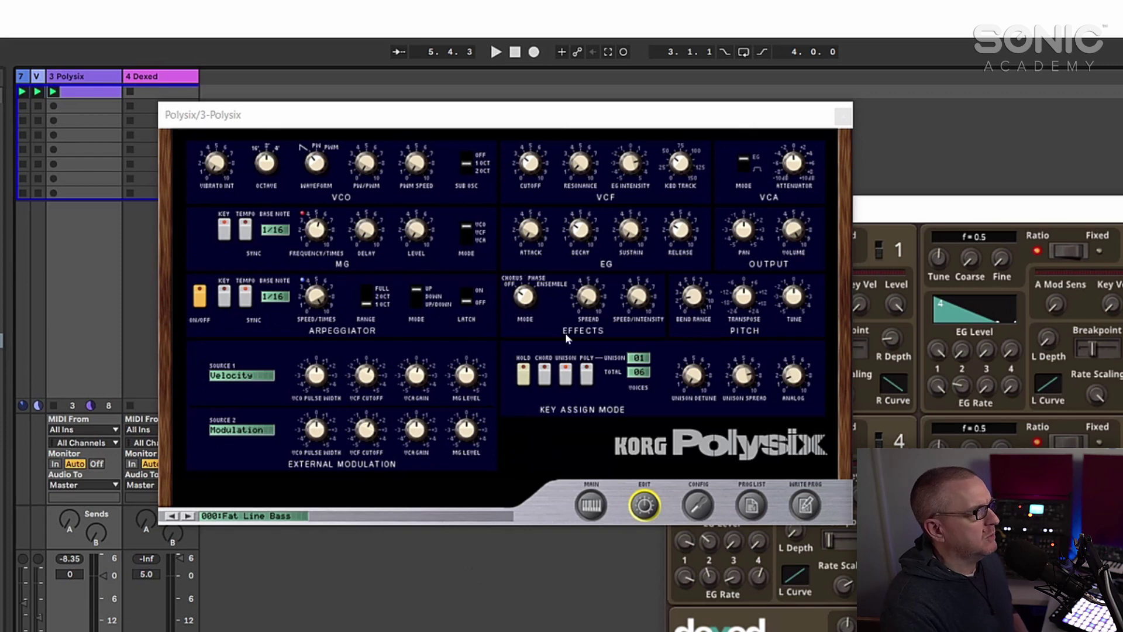
key("space")
mouse_move(528, 169)
mouse_move(529, 169)
left_mouse_down()
mouse_move(531, 126)
mouse_move(525, 184)
mouse_move(529, 133)
mouse_move(527, 181)
mouse_move(528, 170)
left_mouse_up()
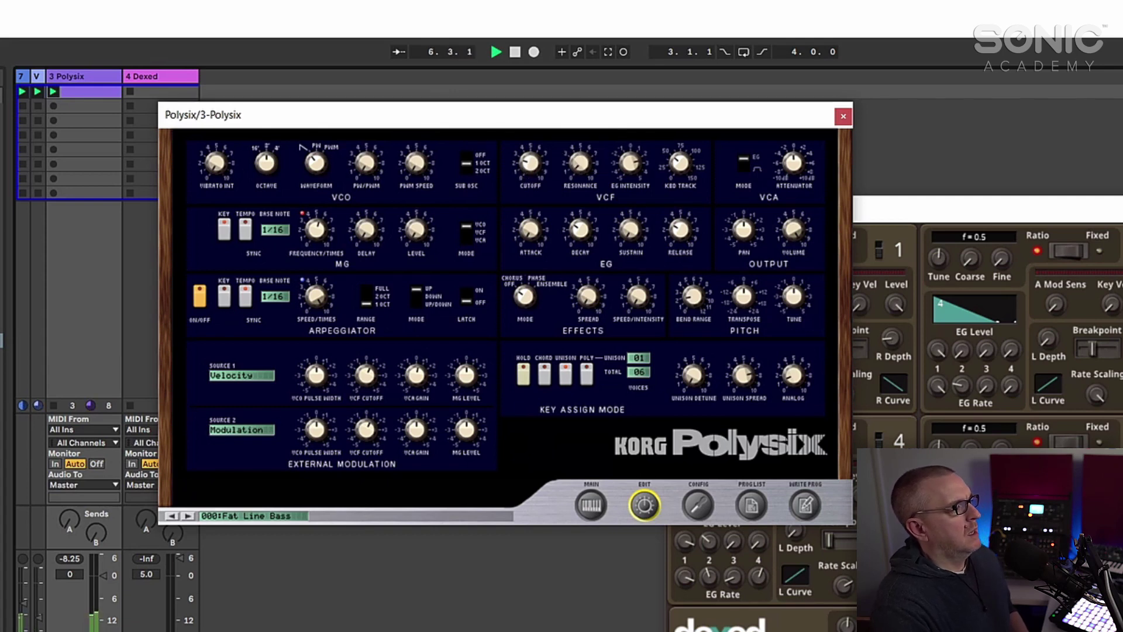
key("space")
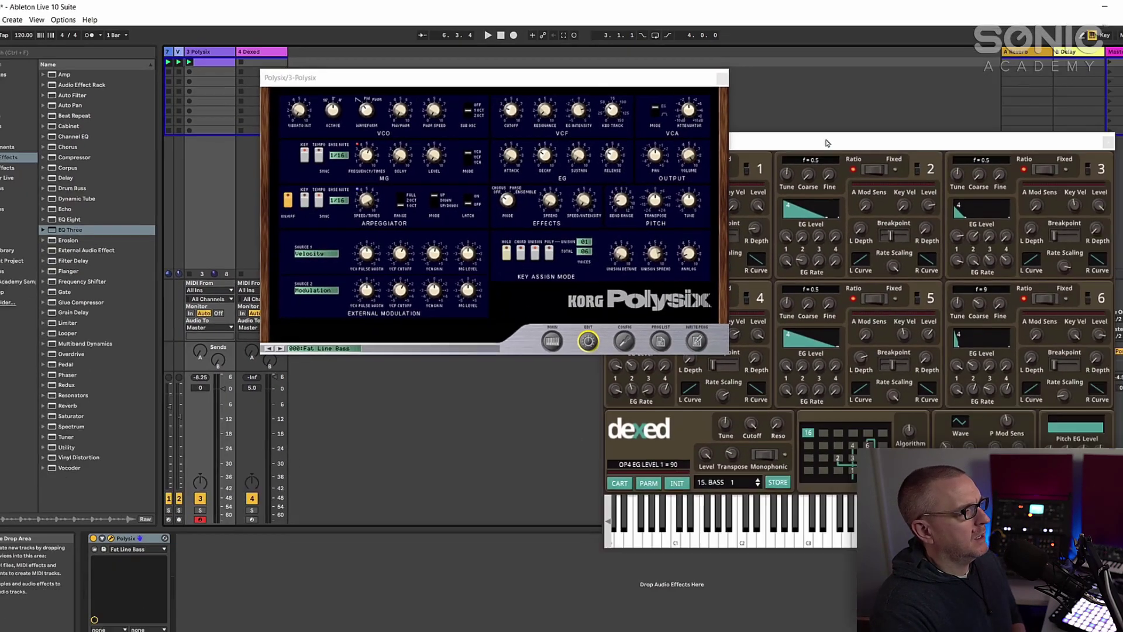
- Close the Dexed synth window and move the Polysix window aside to free up workspace
left_click_drag(950, 129, 914, 130)
left_click(1037, 122)
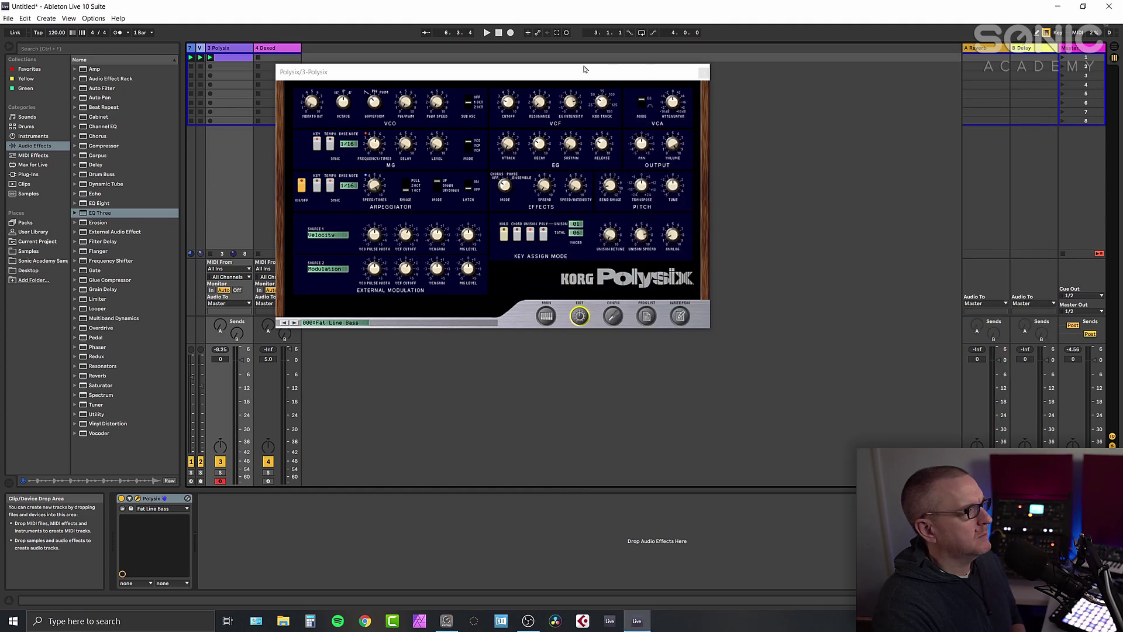
left_click_drag(581, 72, 759, 73)
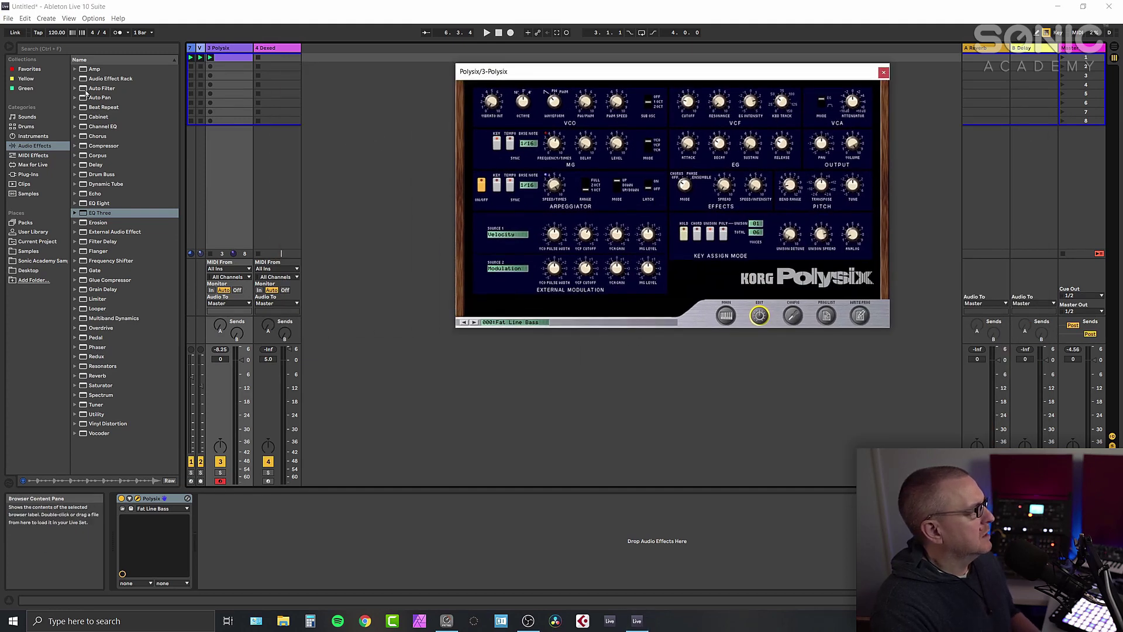
- Add ANA2 x64 from the favorites as a new instrument track and initialize its patch
left_click(27, 69)
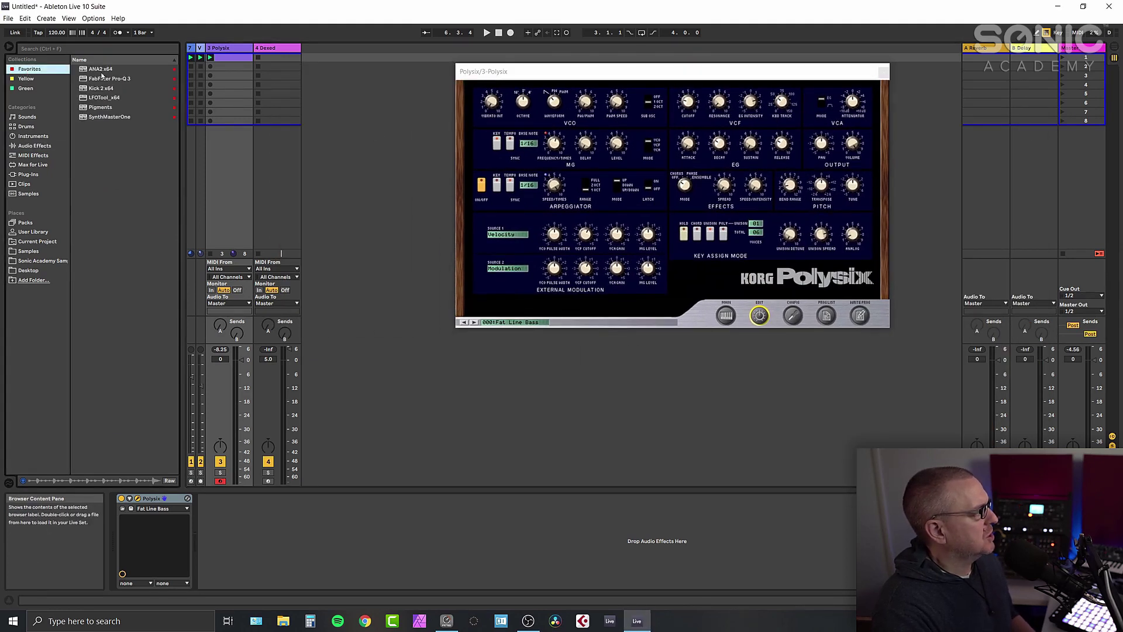
left_click_drag(101, 70, 364, 76)
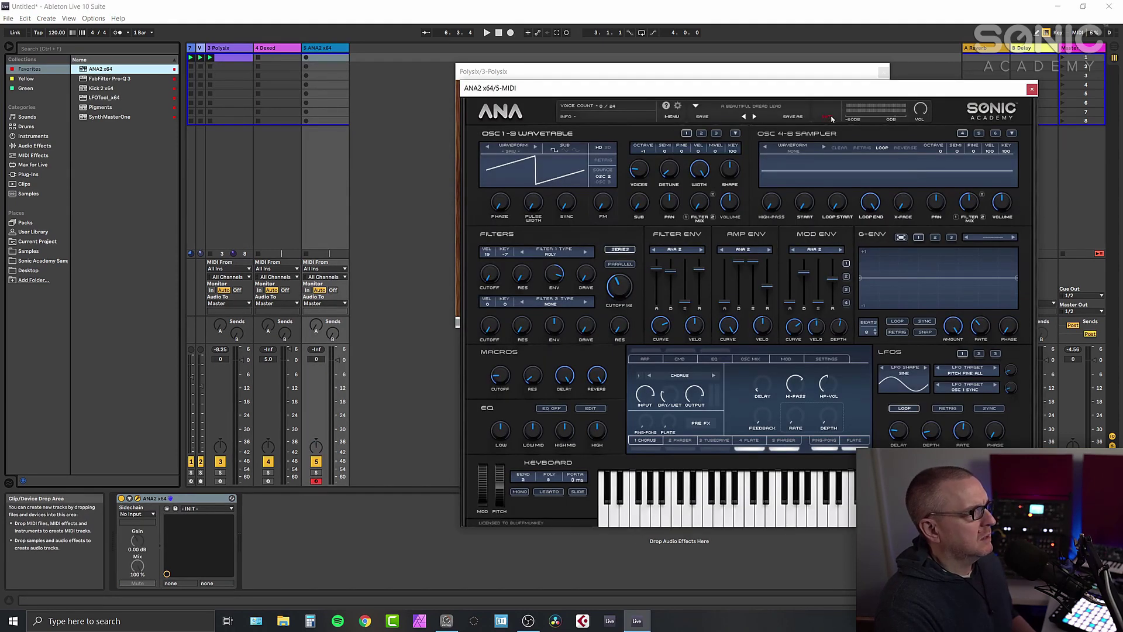
left_click(827, 117)
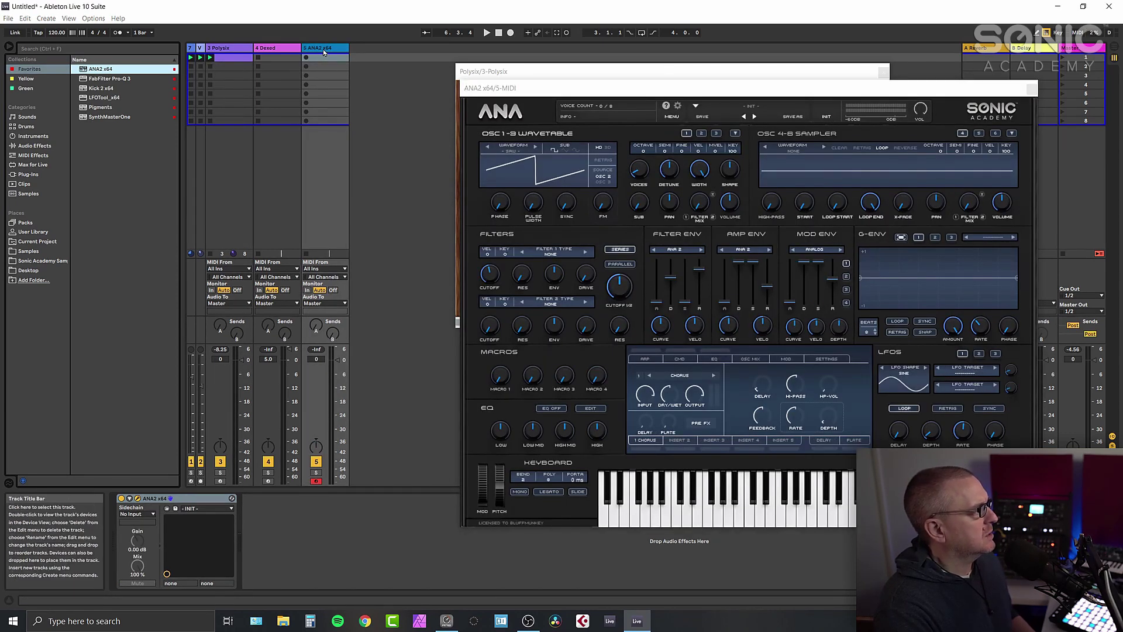
- Place the ANA2 track between Polysix and Dexed and copy the Polysix clip into its first clip slot
left_click_drag(281, 51, 330, 52)
left_click(233, 58)
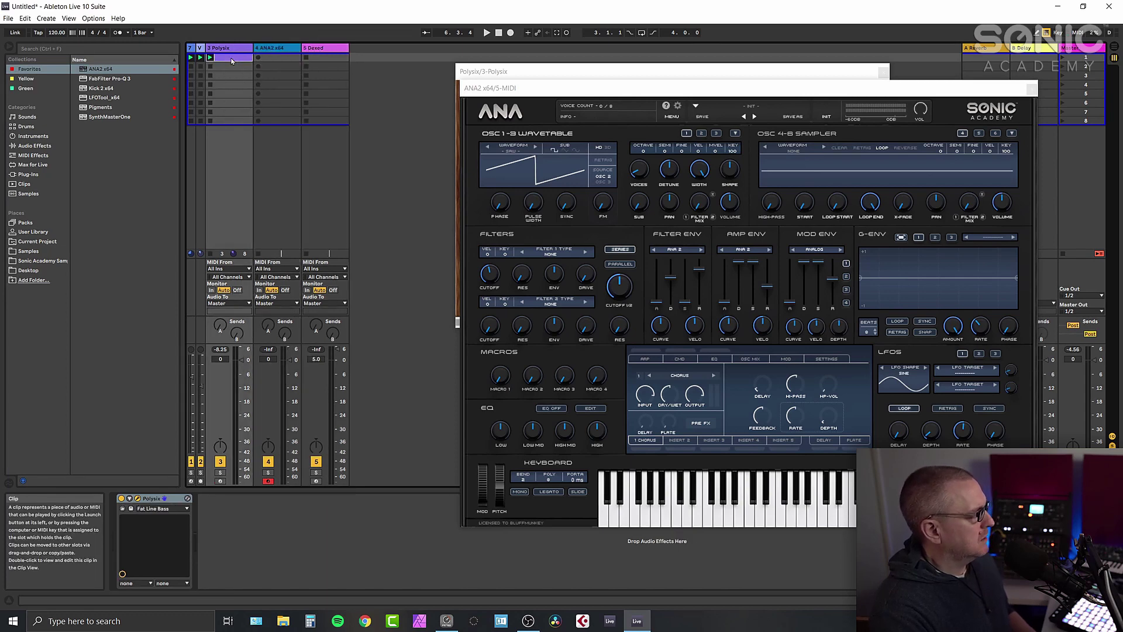
key("Right")
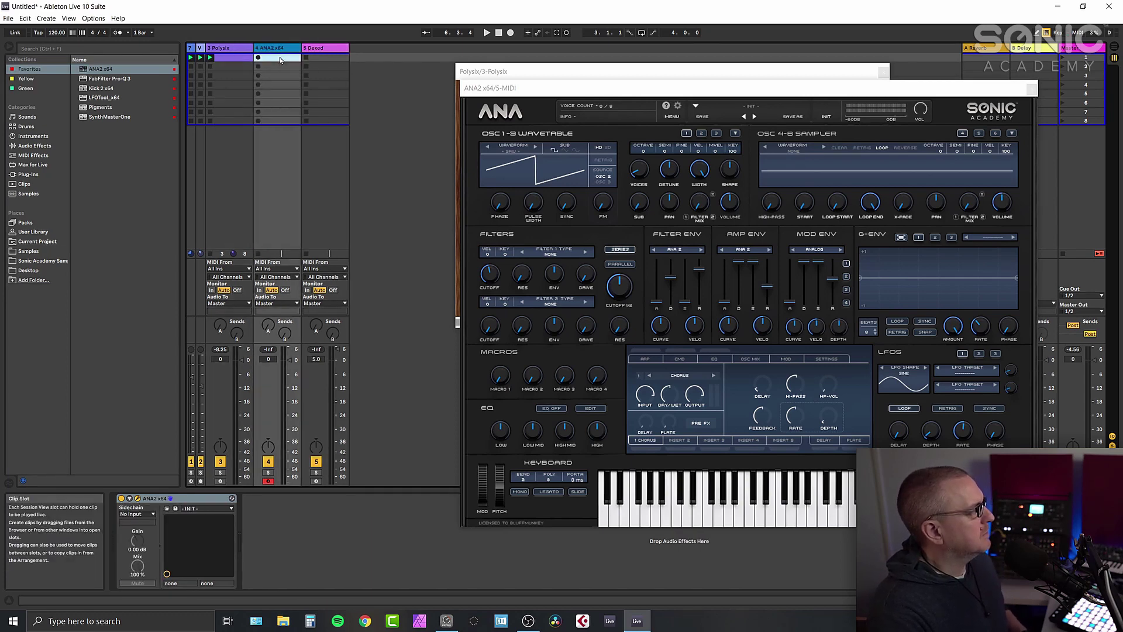
- Mute the Polysix track and audition the copied clip on the ANA2 track
left_click(220, 461)
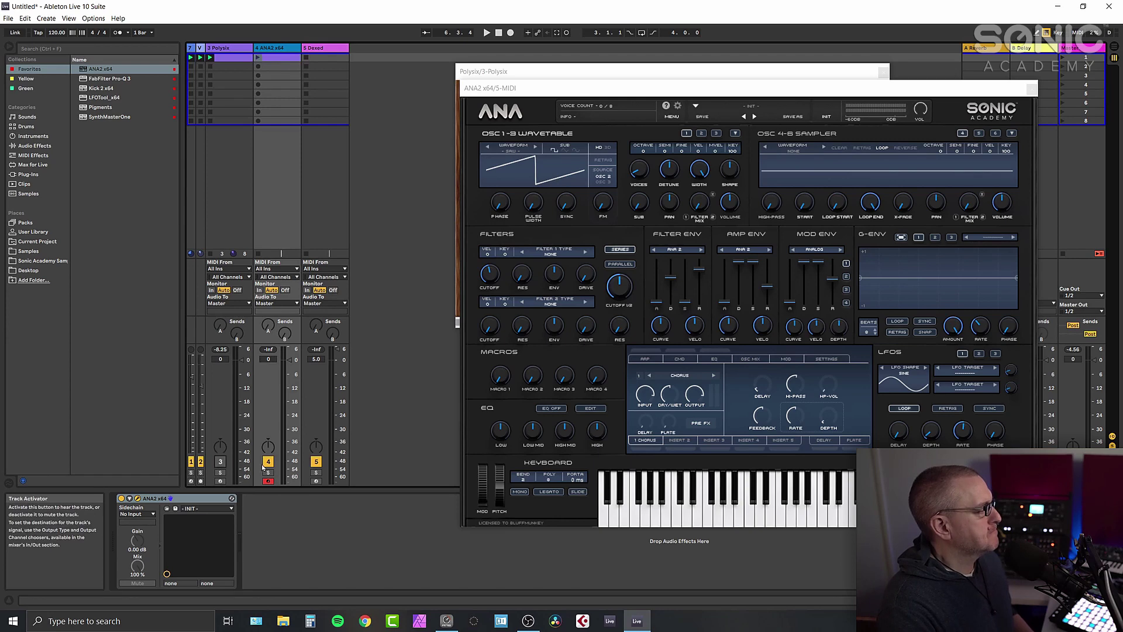
left_click(258, 57)
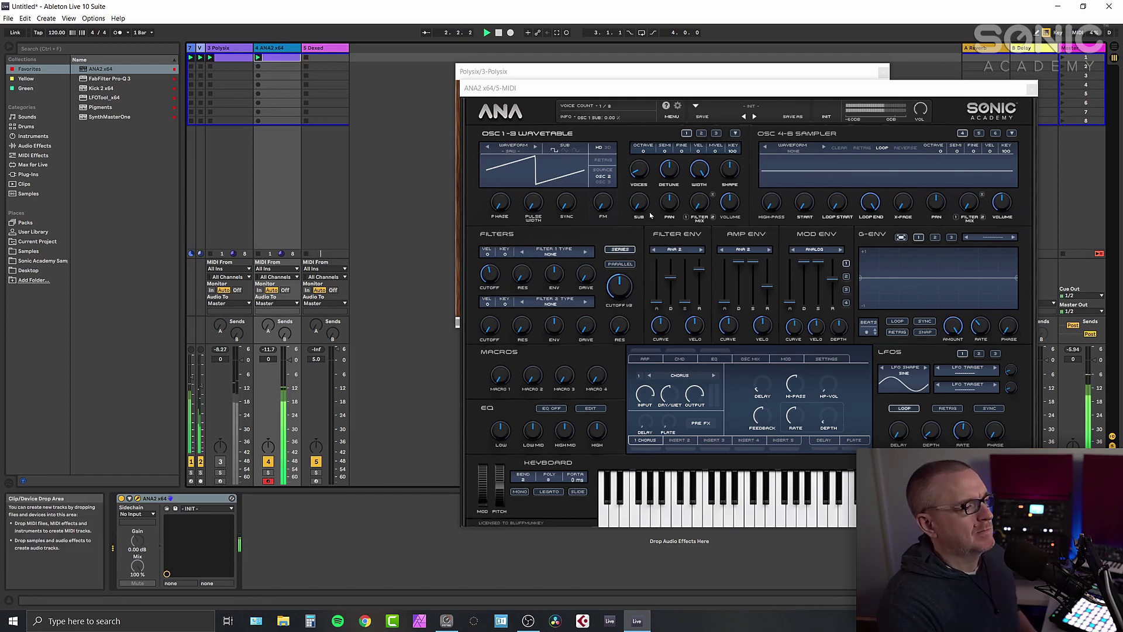
key("space")
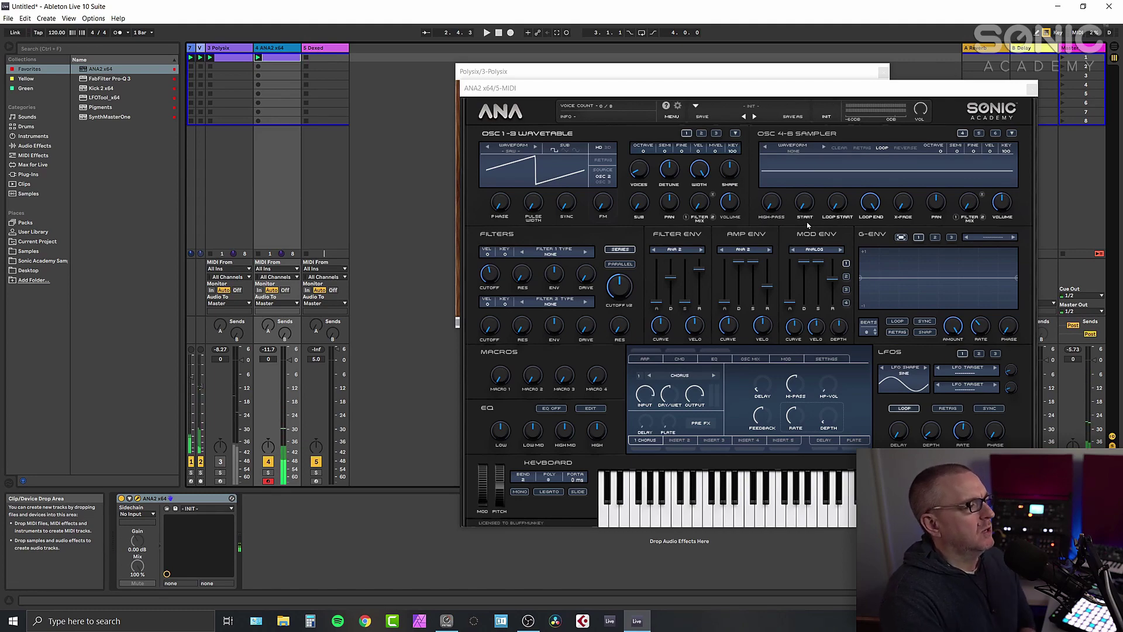
- Check the Polysix's total voices setting and raise ANA2's oscillator 1 voices to 6 to match it
left_click_drag(539, 72, 384, 108)
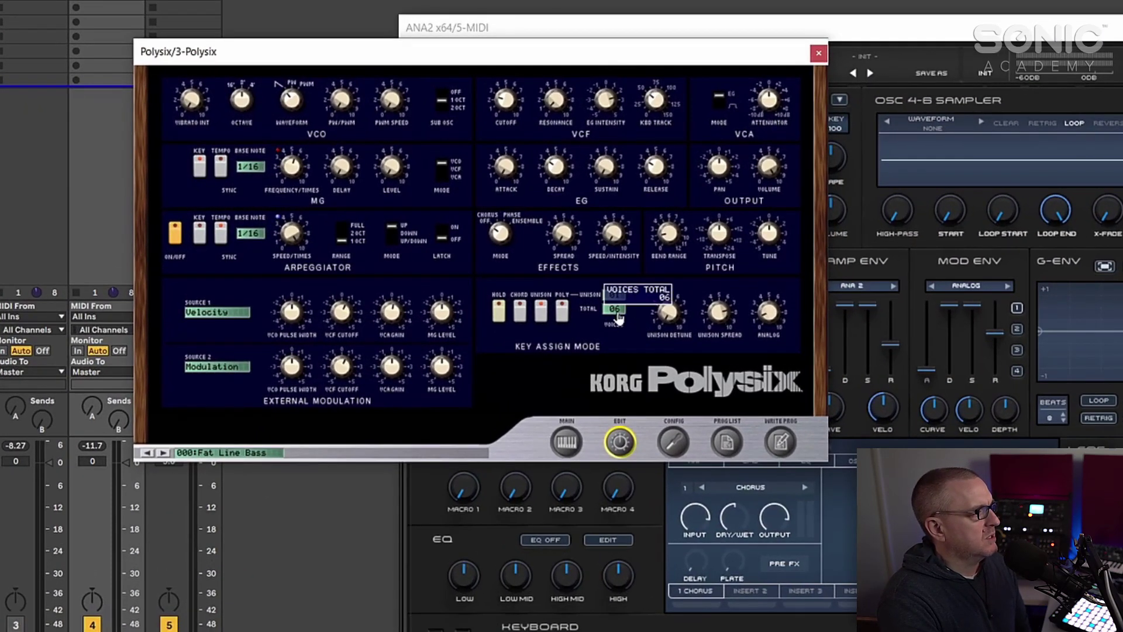
left_click(889, 31)
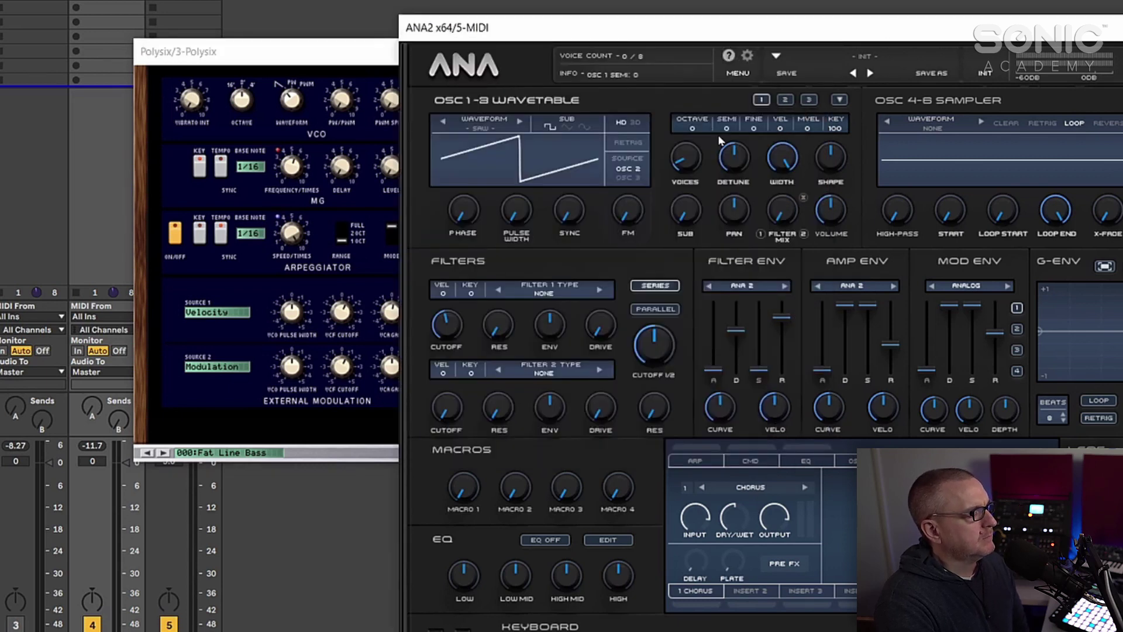
mouse_move(685, 166)
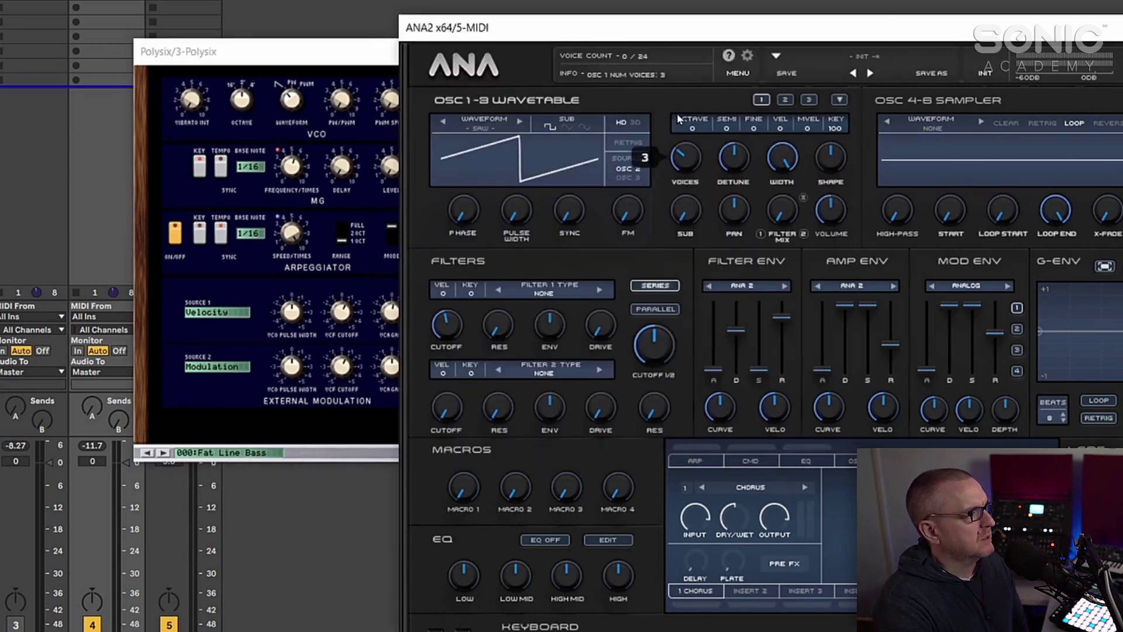
left_click_drag(679, 119, 685, 51)
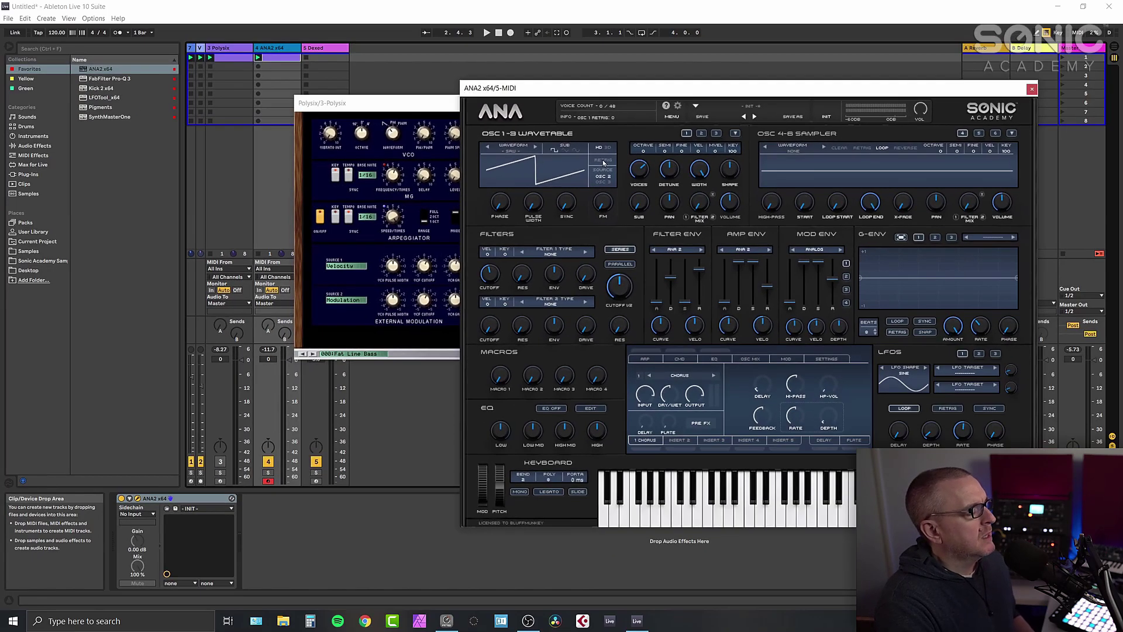
- Arrange the Polysix and ANA2 windows side by side for comparison
left_click_drag(350, 61, 243, 69)
left_click_drag(363, 115, 253, 123)
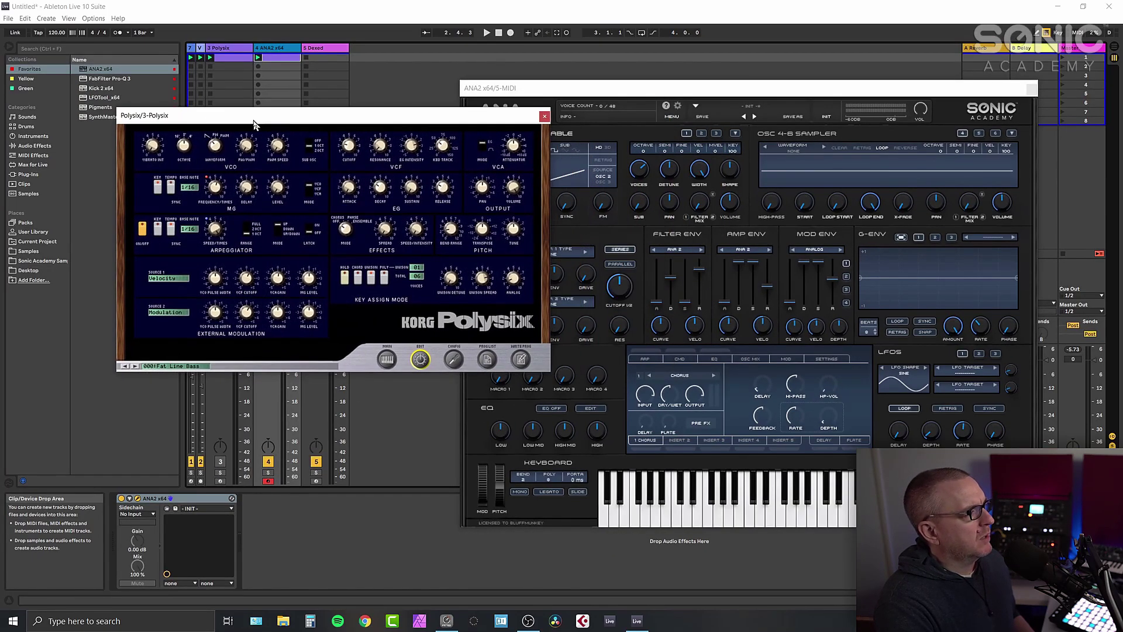
left_click_drag(588, 90, 678, 89)
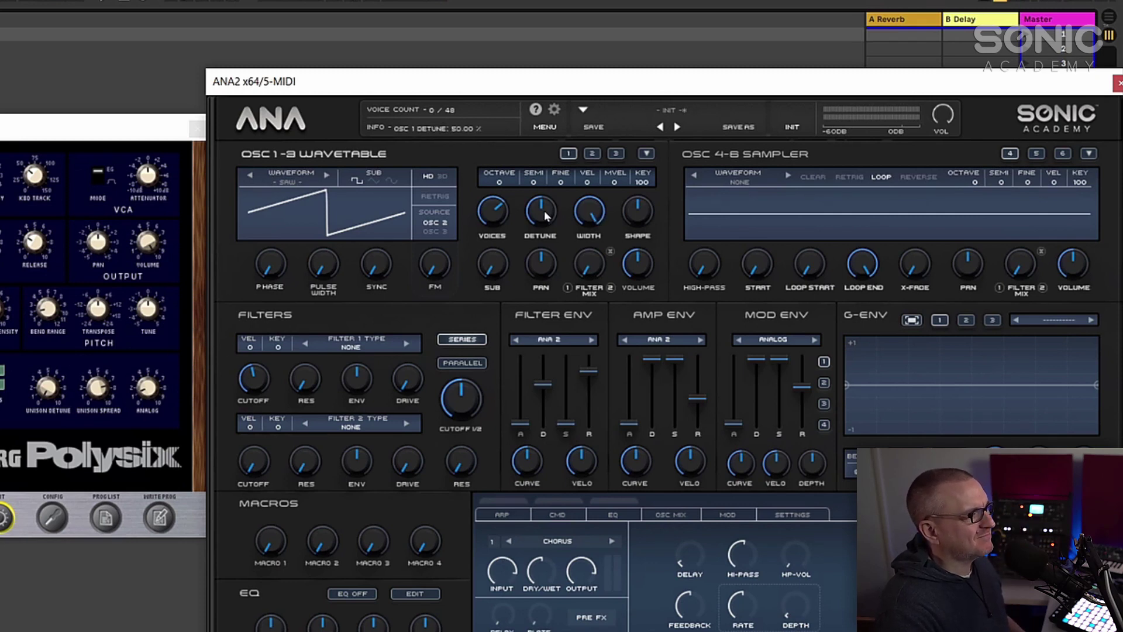
- Reduce oscillator 1's width and detune slightly and turn its shape down to near the minimum
left_click_drag(592, 217, 538, 230)
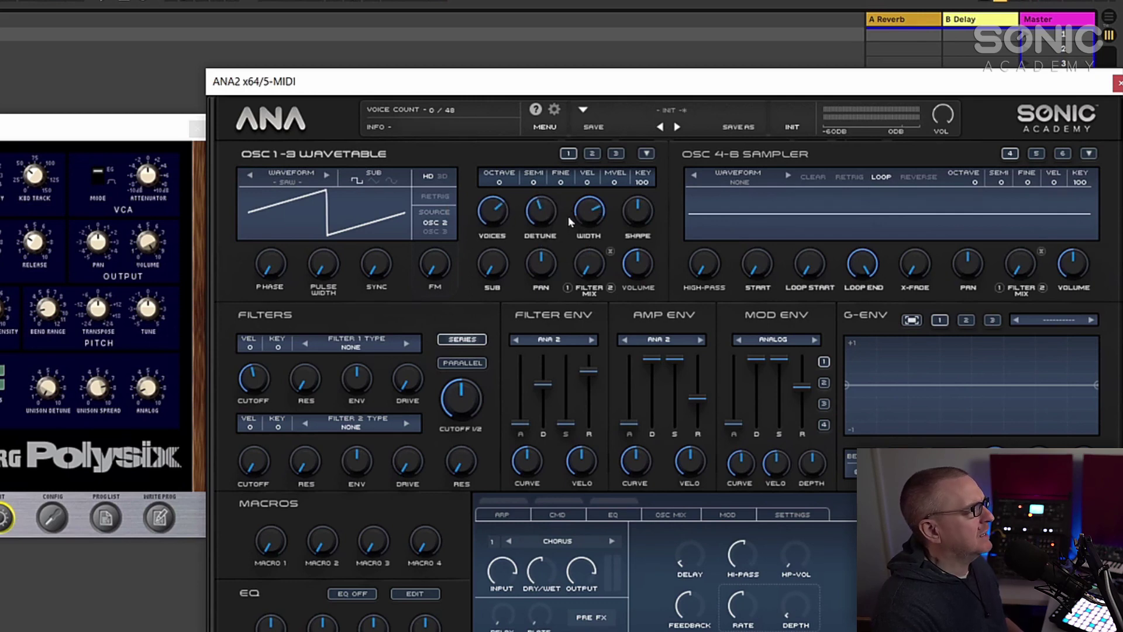
left_click_drag(544, 208, 544, 215)
left_click_drag(636, 211, 653, 230)
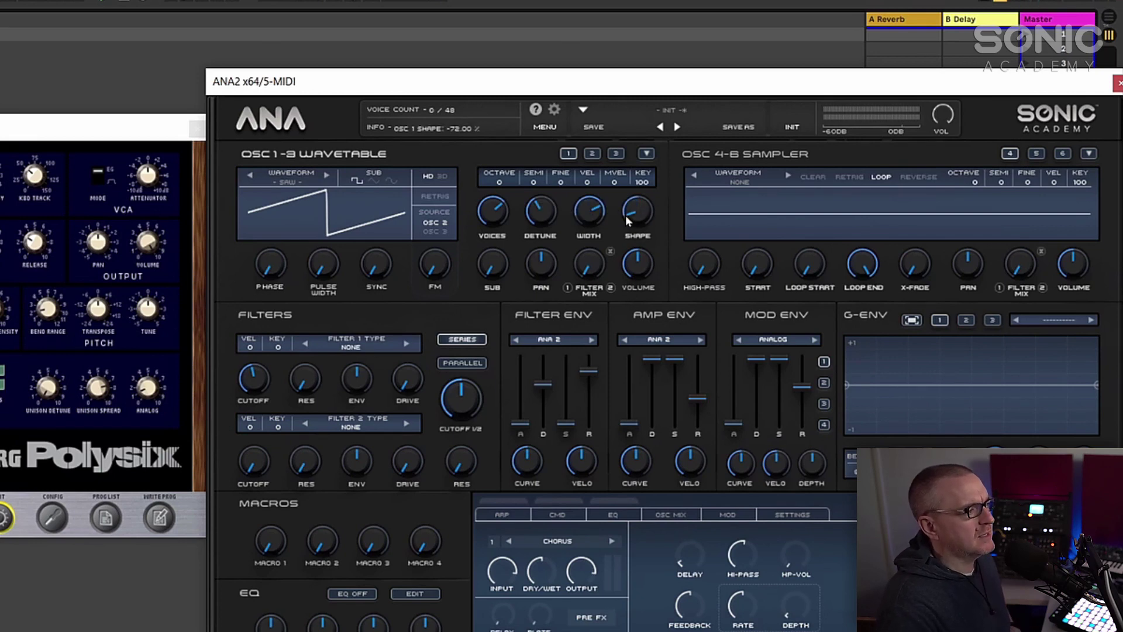
left_click_drag(630, 218, 607, 250)
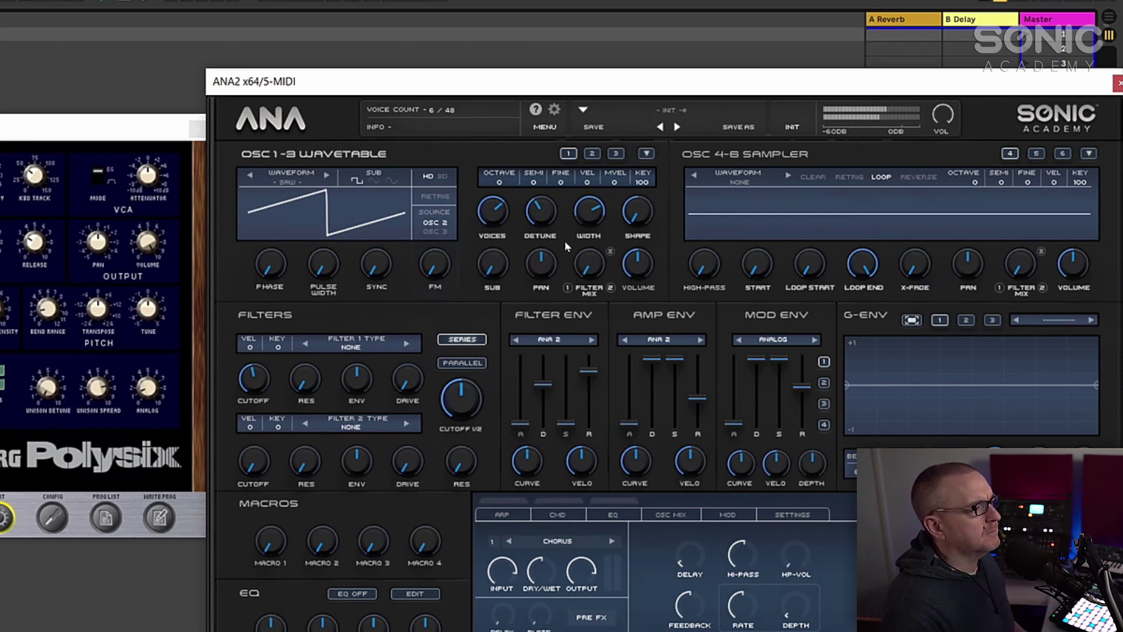
- Fine-tune oscillator 1's unison during playback, with detune at 65.20 %, width at 77.20 % and a slightly raised shape
left_click_drag(541, 214, 537, 137)
left_click_drag(640, 210, 622, 170)
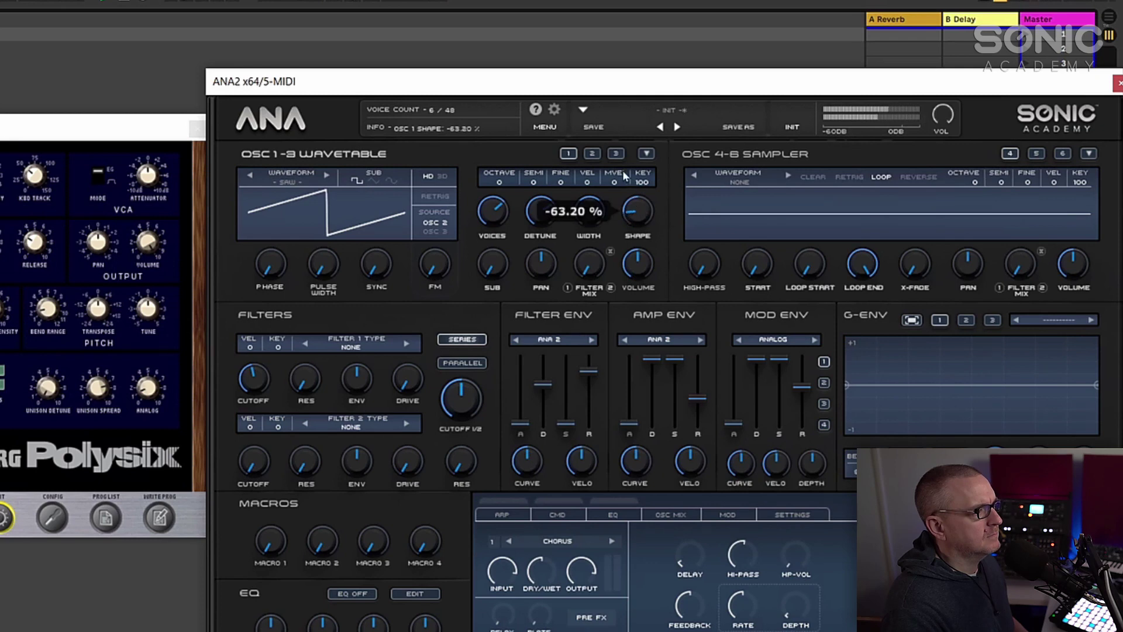
left_click_drag(591, 214, 615, 213)
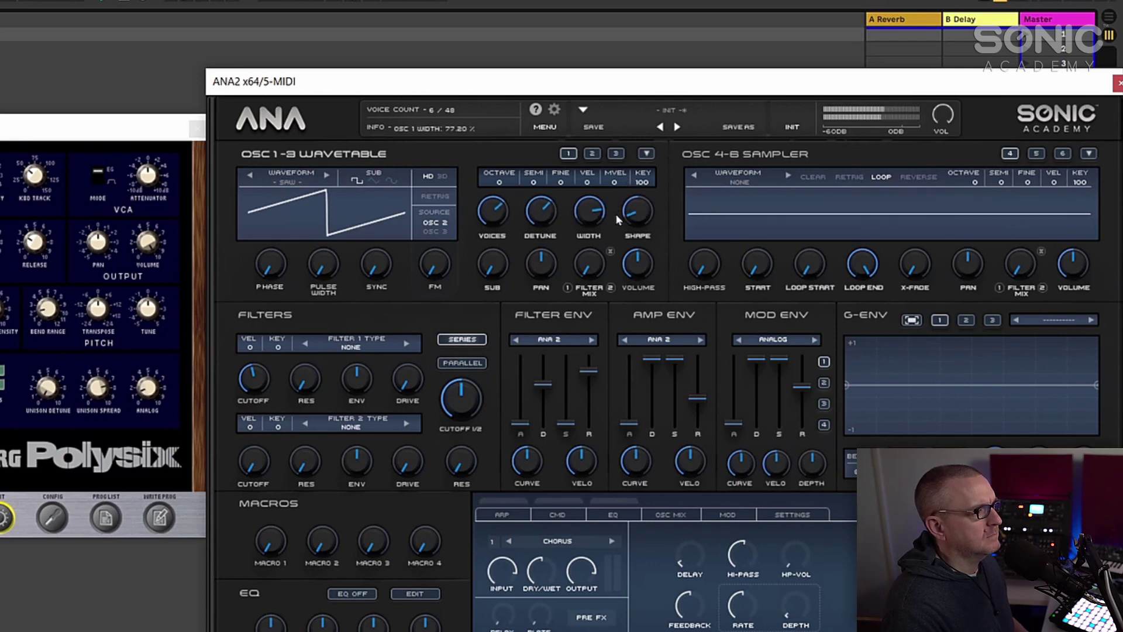
left_click_drag(542, 216, 543, 211)
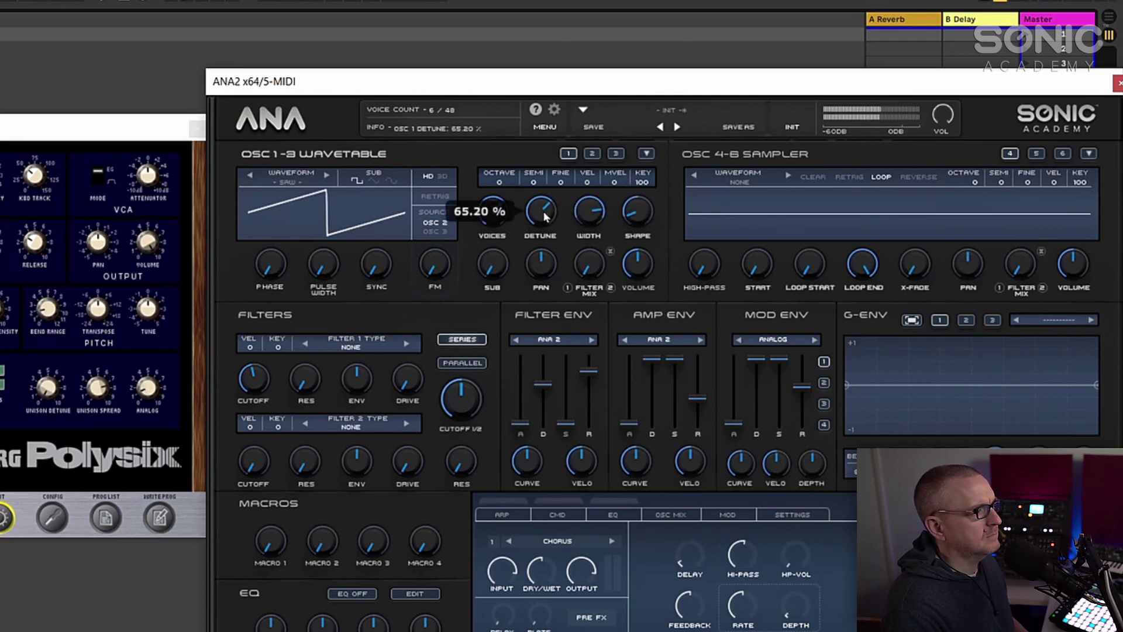
- Set the filter 1 type to 2-Pole Vintage
left_click(348, 349)
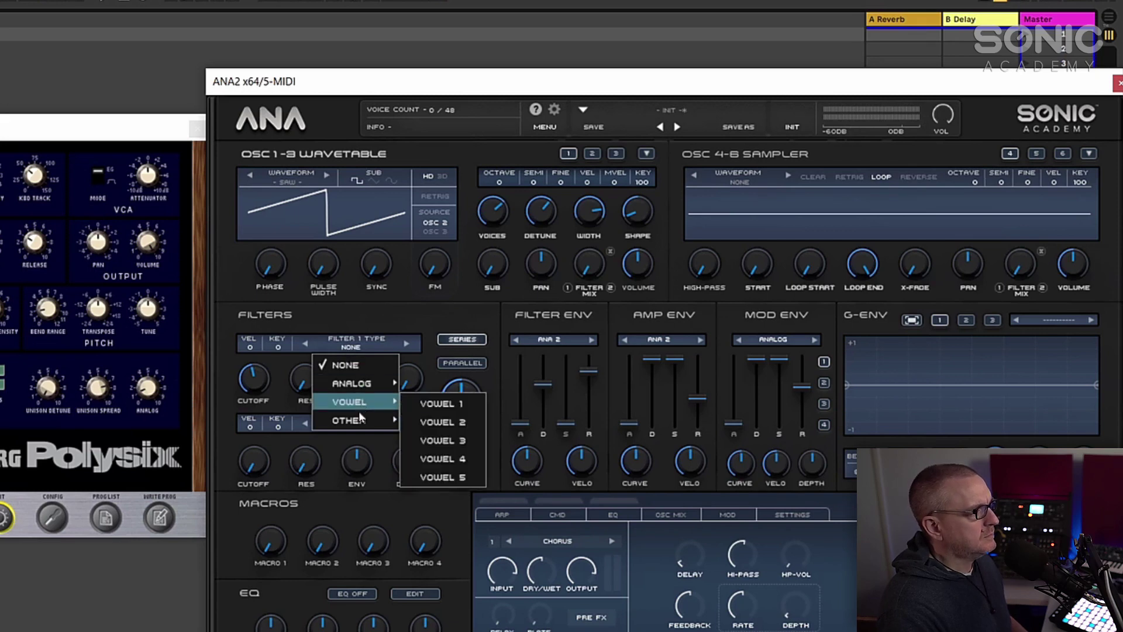
mouse_move(358, 420)
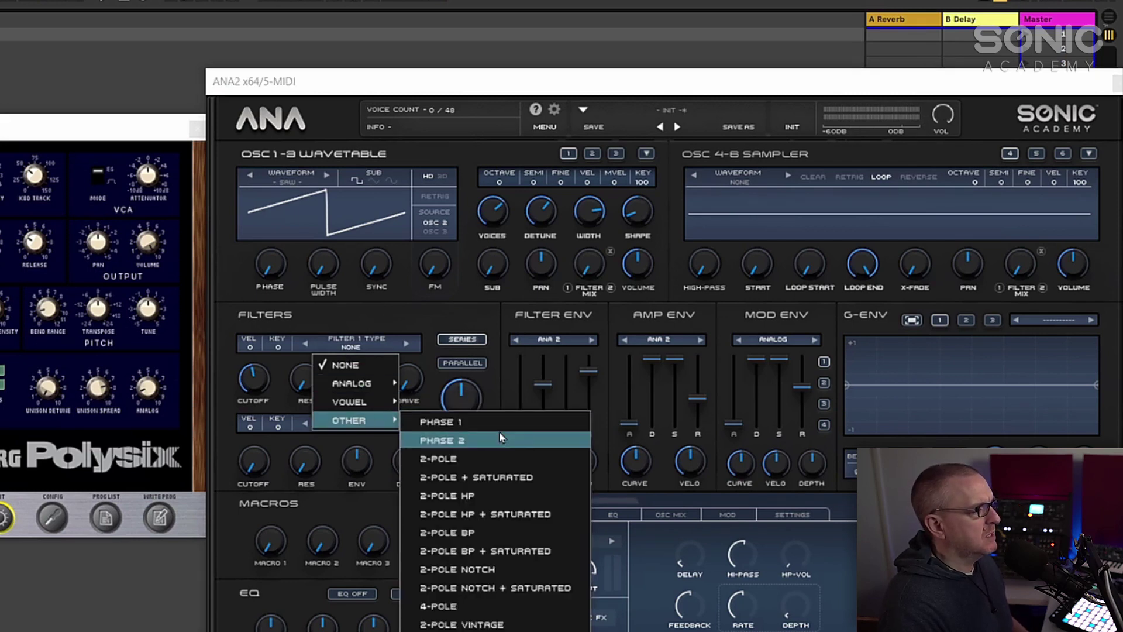
left_click(456, 624)
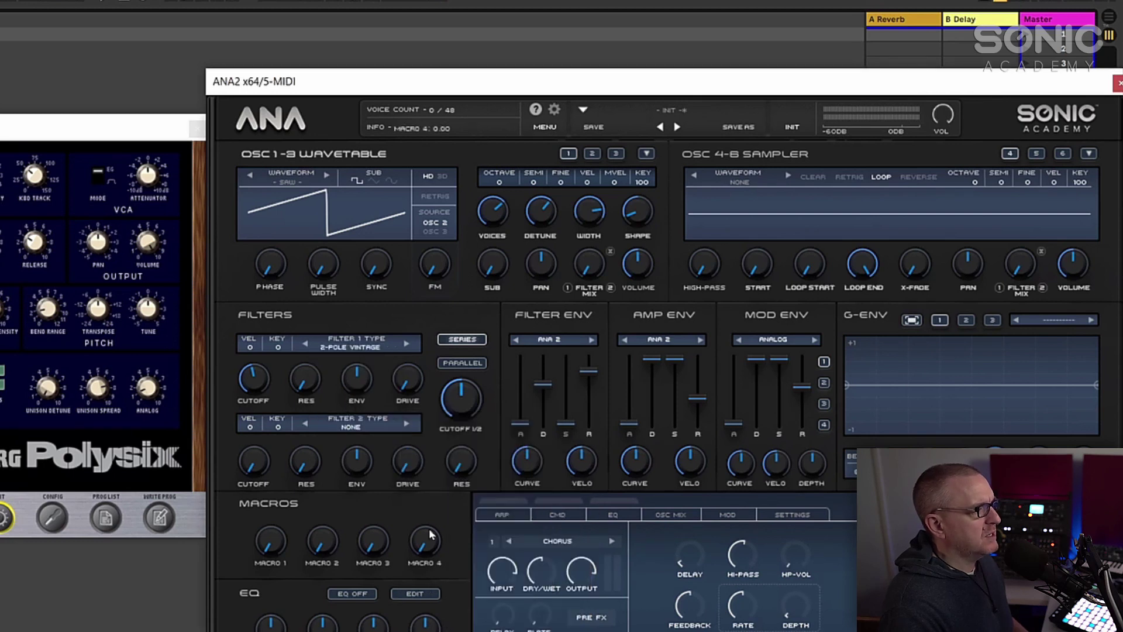
- Shorten the filter envelope's decay and set its release to 0.55 sec, and shorten the amp envelope's decay with sustain at minimum
left_click_drag(544, 384, 588, 399)
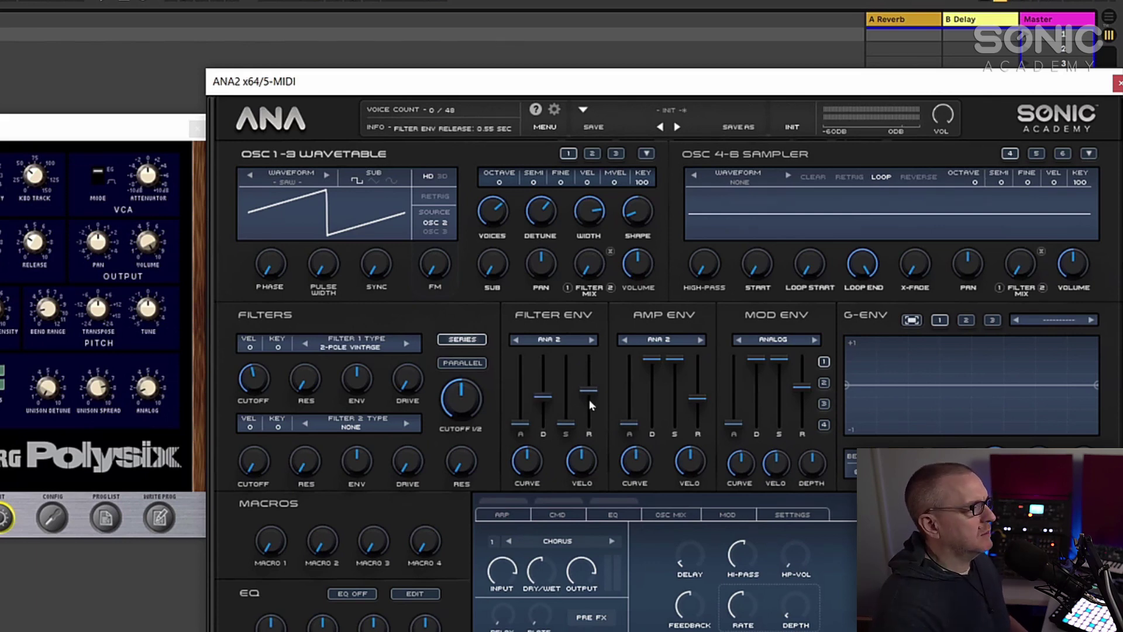
left_click_drag(674, 358, 651, 376)
left_click(698, 398)
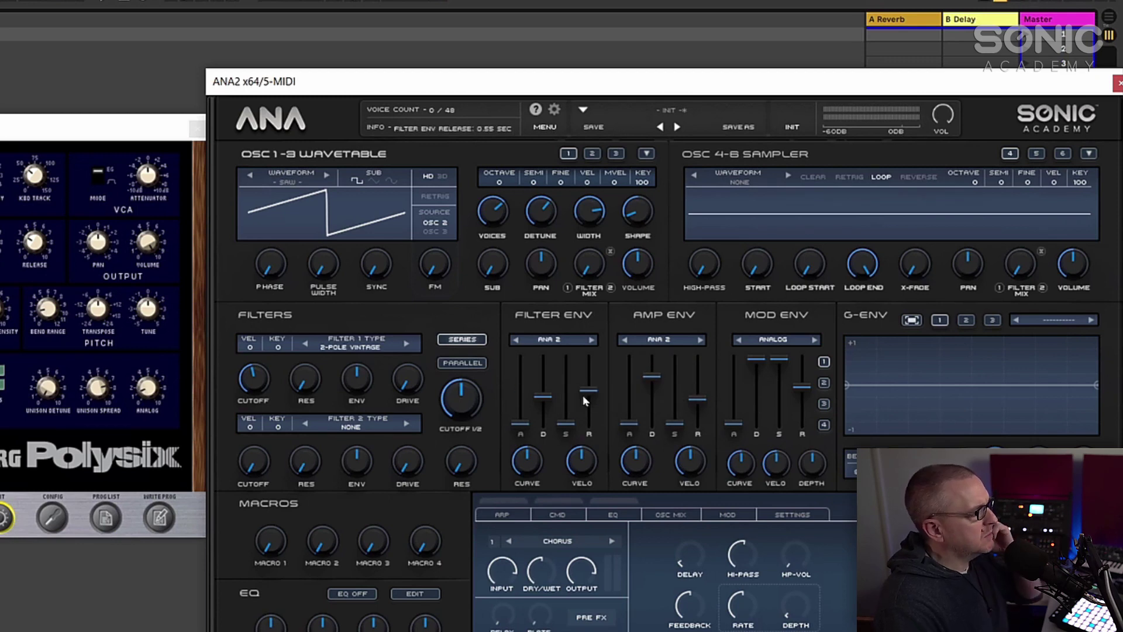
- Lower the filter 1 cutoff to 21.34 Hz and raise its envelope amount
left_click_drag(254, 379, 238, 440)
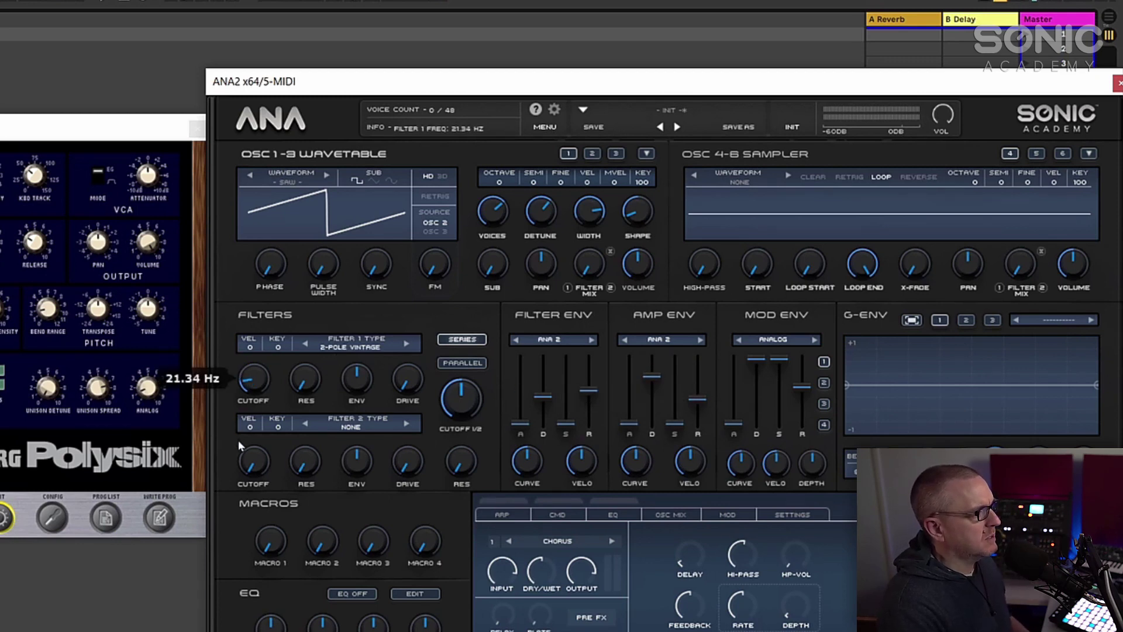
left_click_drag(377, 373, 355, 343)
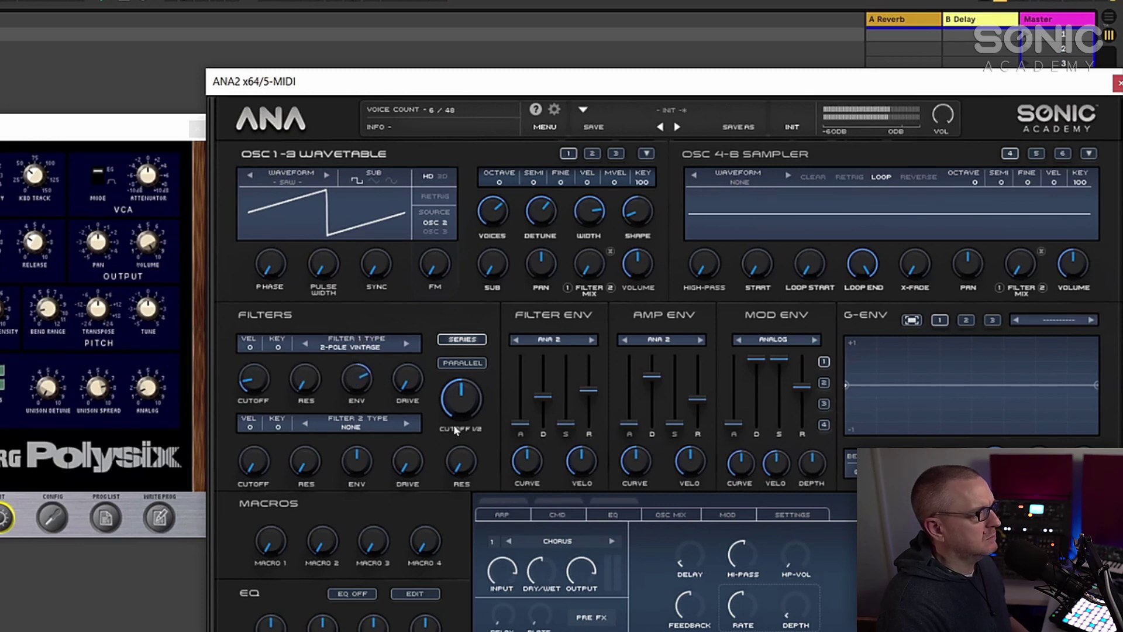
- Lower the filter cutoff, lengthen the filter envelope's decay slightly, raise filter 1's envelope amount and shorten the amp envelope's decay
left_click_drag(454, 429, 460, 444)
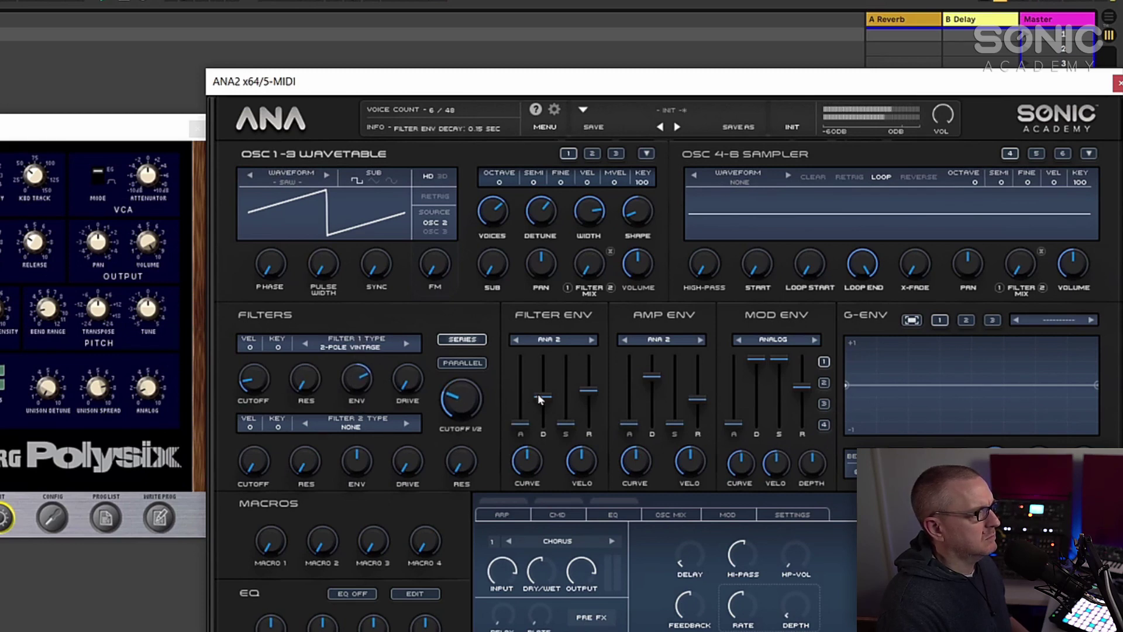
left_click_drag(538, 393, 538, 391)
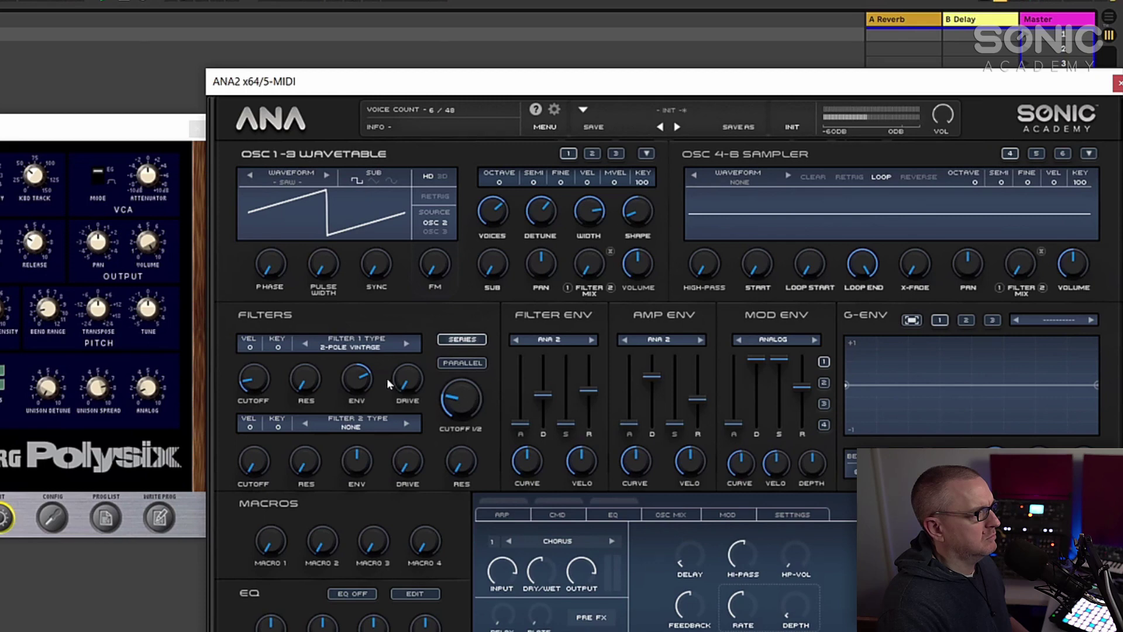
left_click_drag(357, 375, 354, 358)
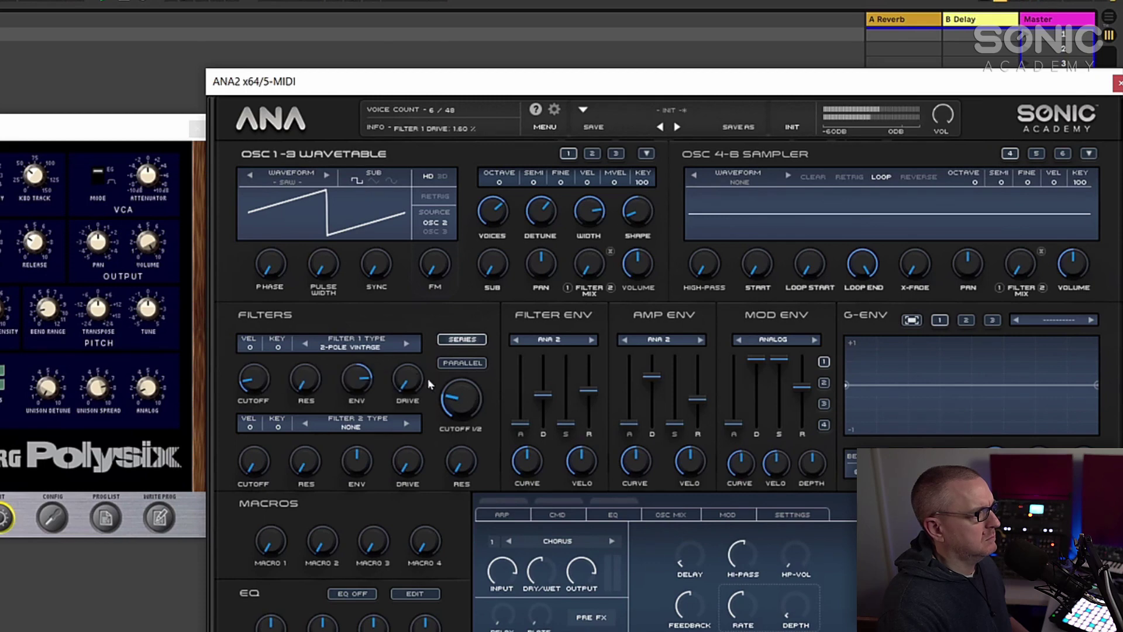
left_click_drag(652, 375, 652, 398)
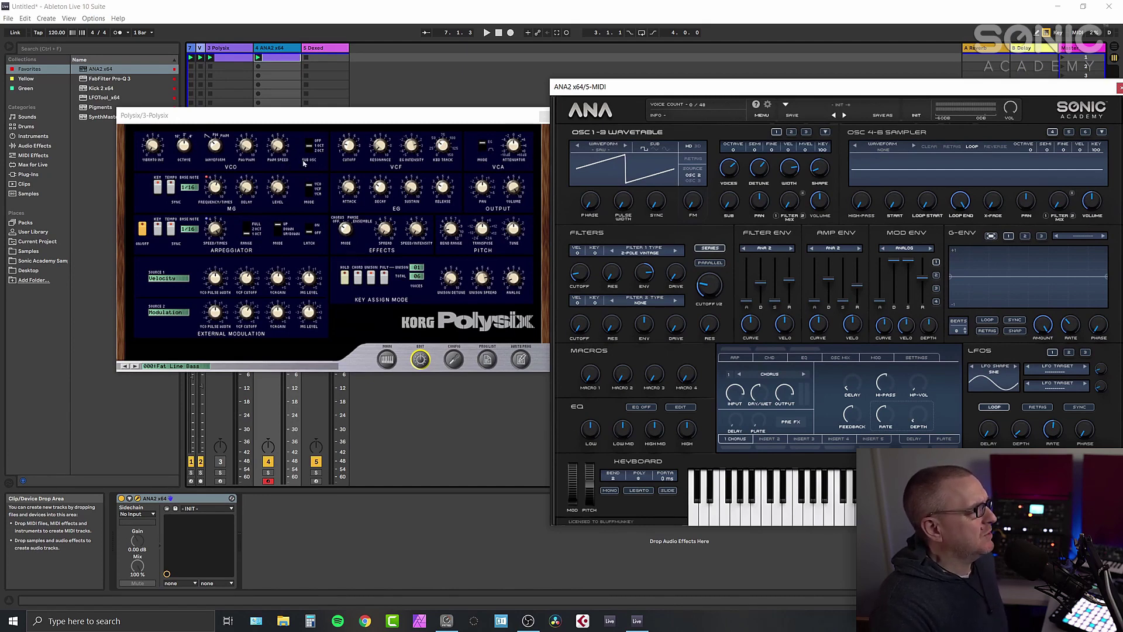
- Mute the ANA2 track and audition the Polysix with its VCO sub oscillator off and at 1 OCT, then switch back to ANA2
left_click(268, 462)
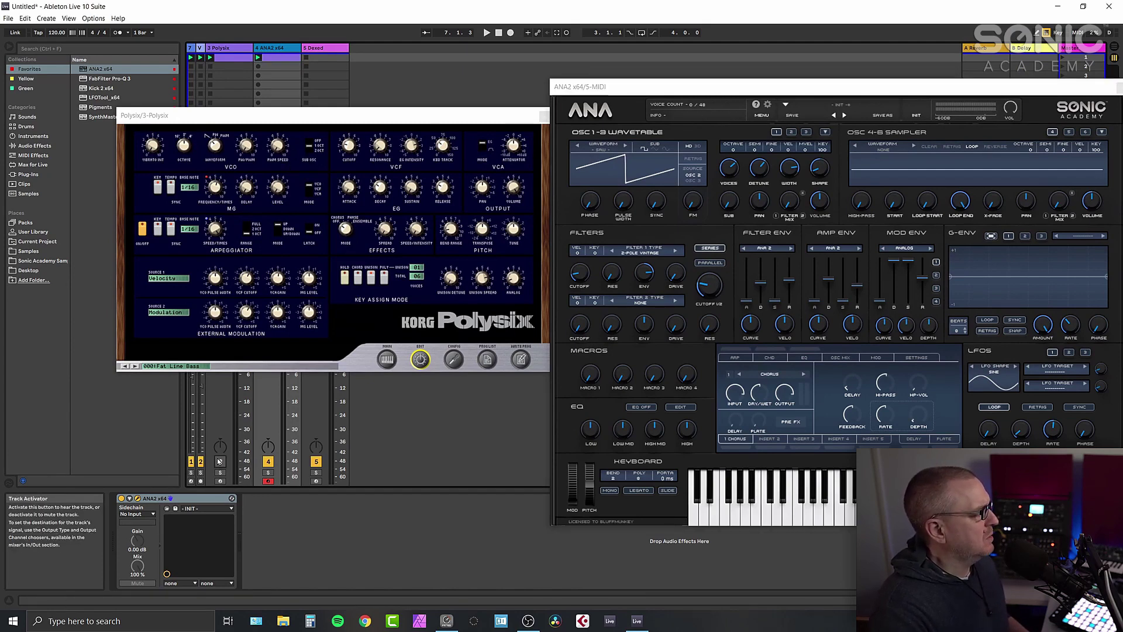
left_click(268, 462)
key("space")
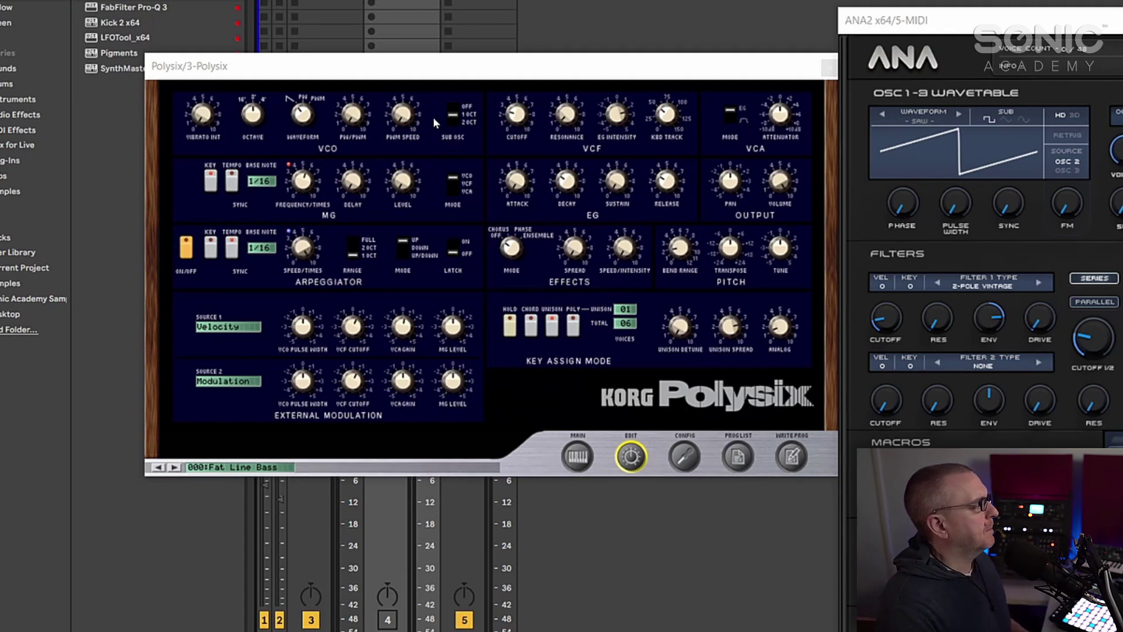
mouse_move(456, 119)
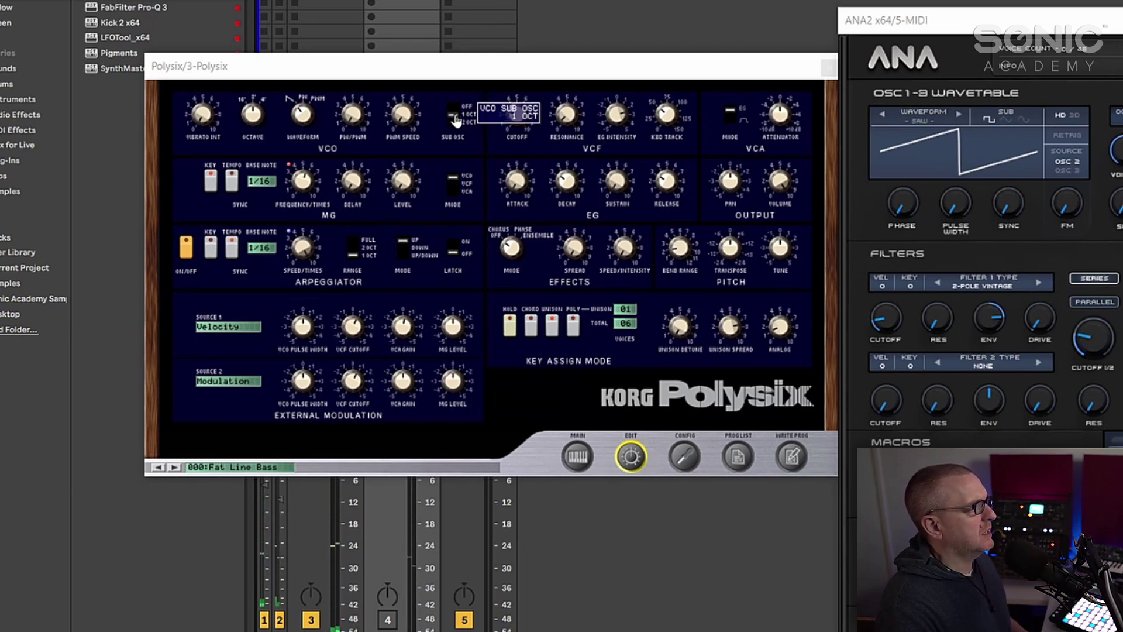
left_click_drag(456, 118, 453, 104)
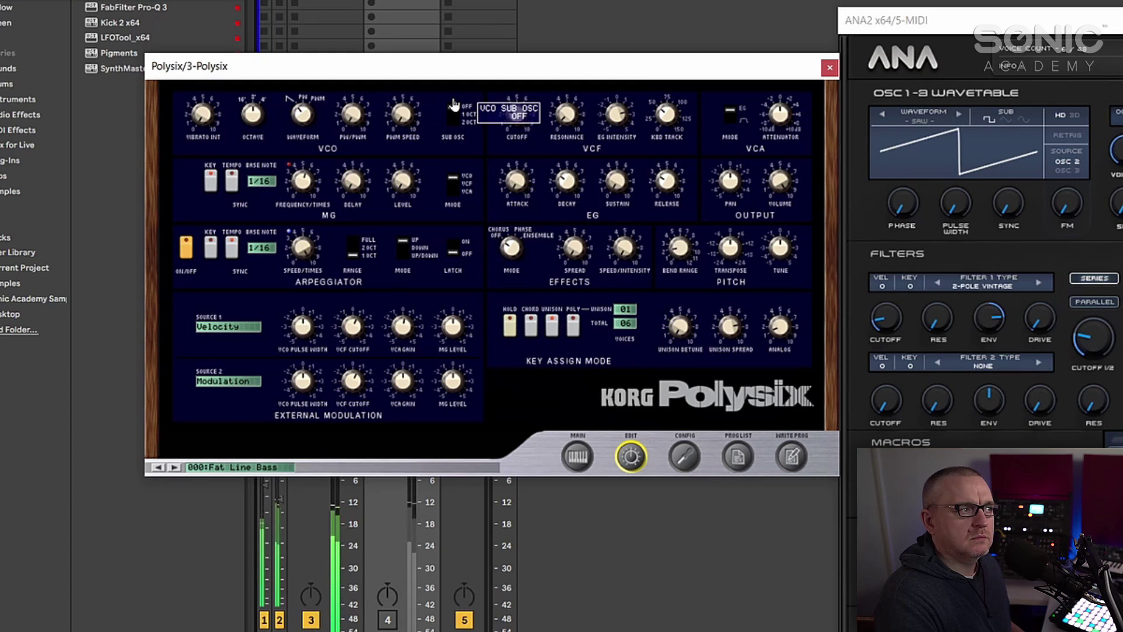
left_click_drag(455, 104, 454, 120)
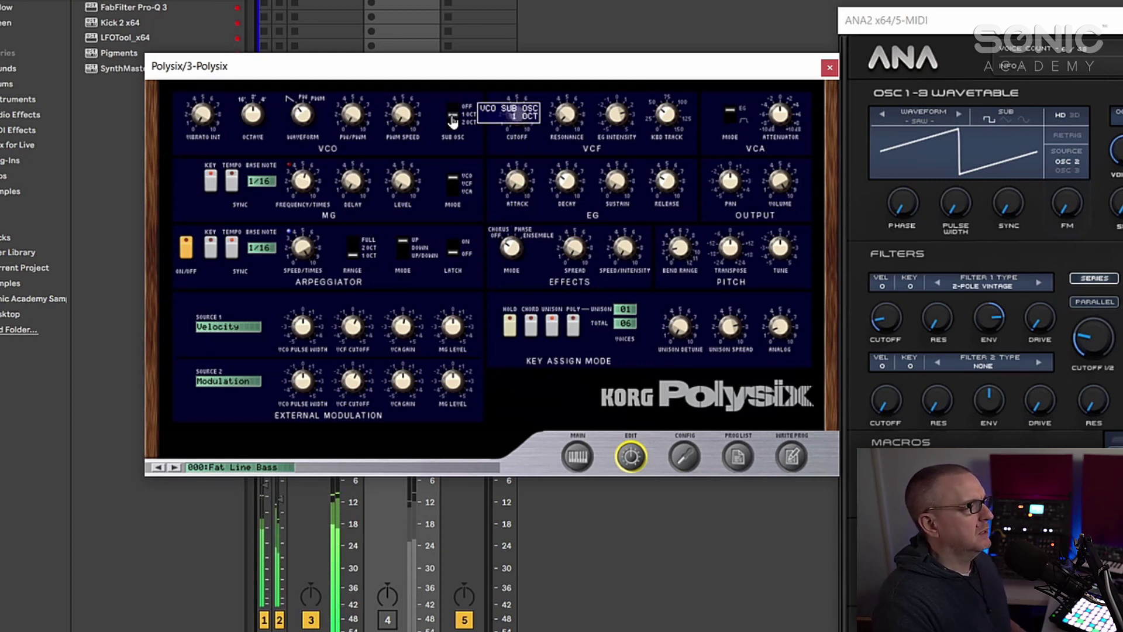
left_click(625, 540)
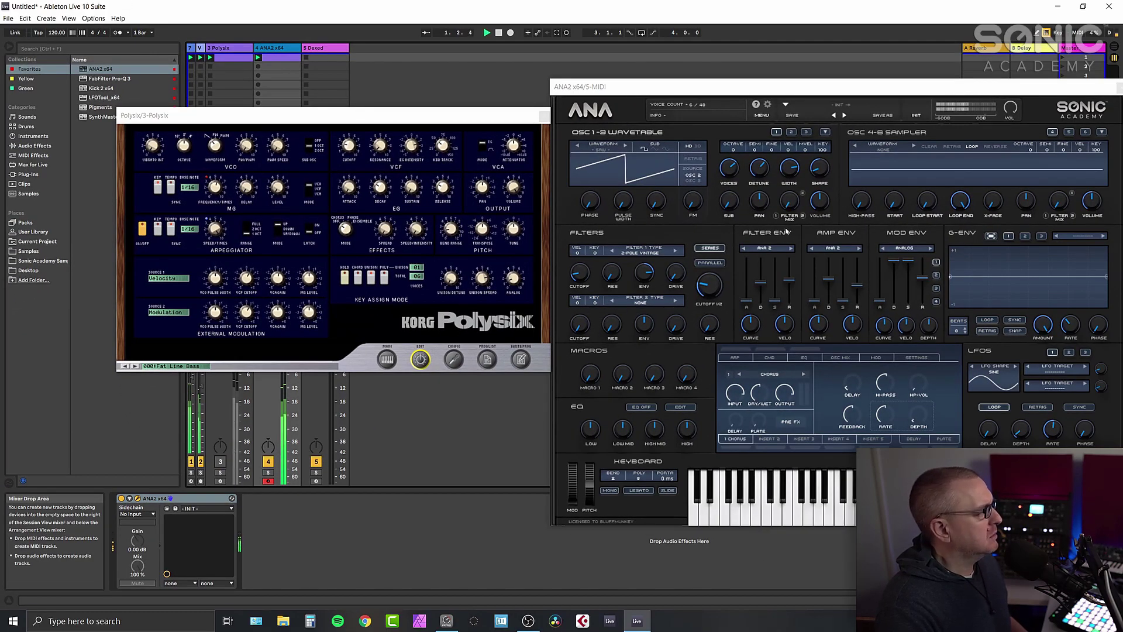
- Fine-tune filter 1's envelope amount, the filter envelope's sustain, the amp envelope's release and the filter cutoff during playback
mouse_move(643, 279)
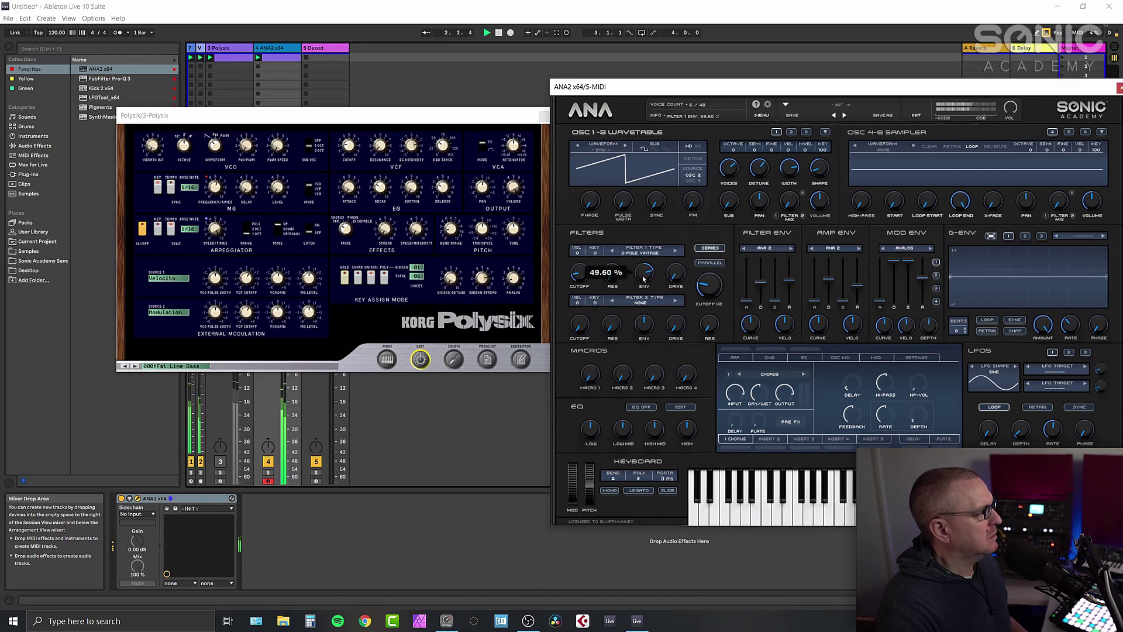
left_click_drag(644, 284, 642, 293)
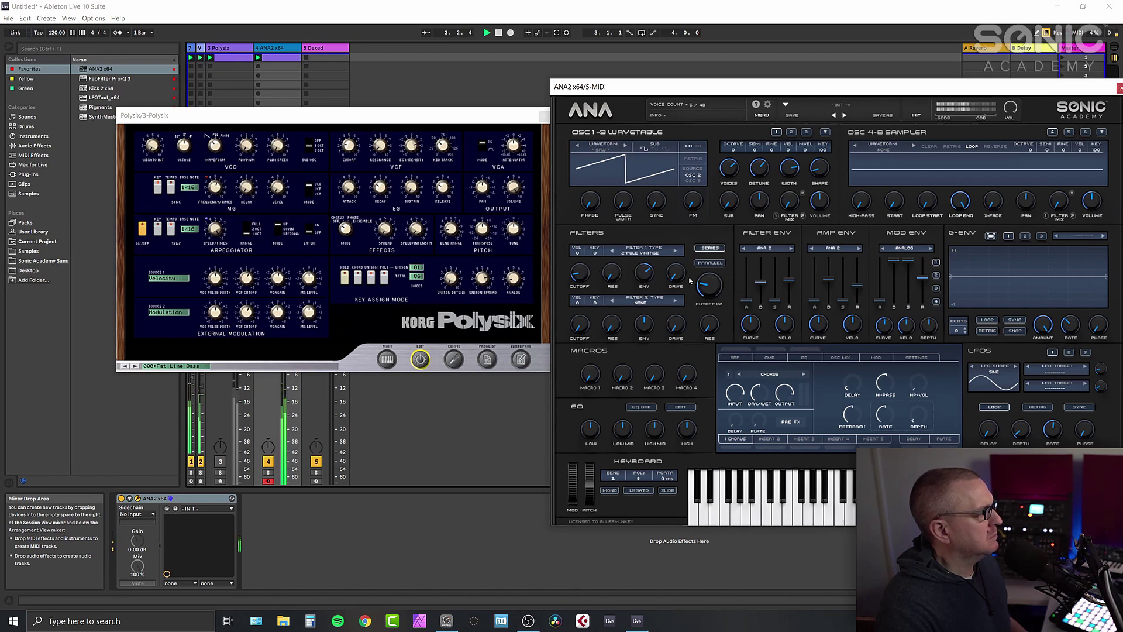
left_click_drag(774, 277, 774, 297)
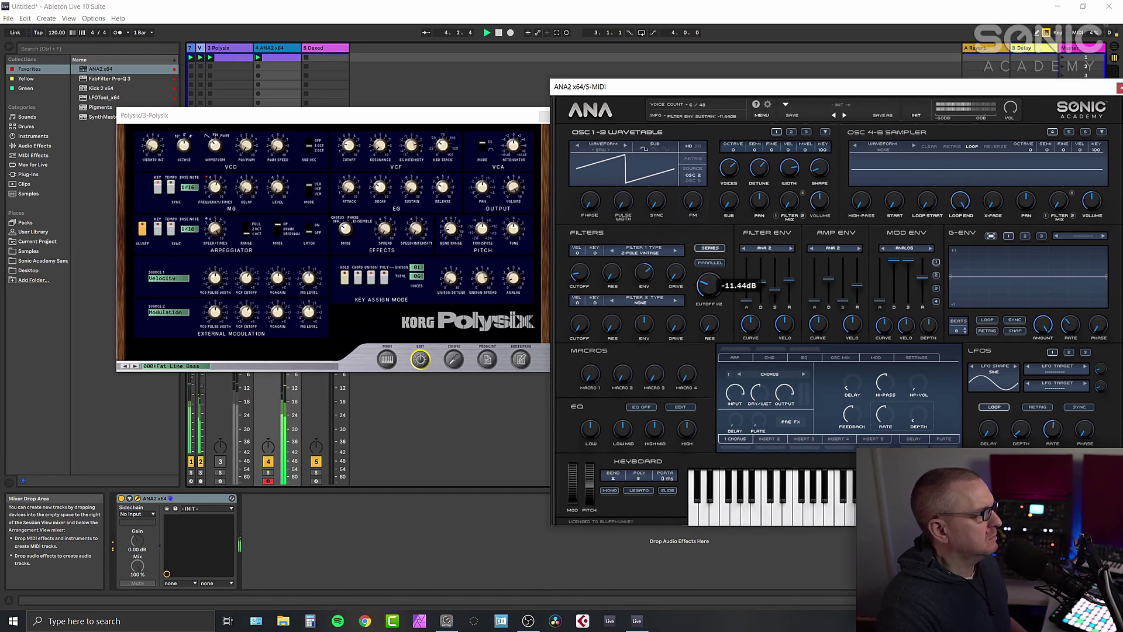
left_click_drag(857, 286, 857, 281)
left_click_drag(770, 298, 771, 299)
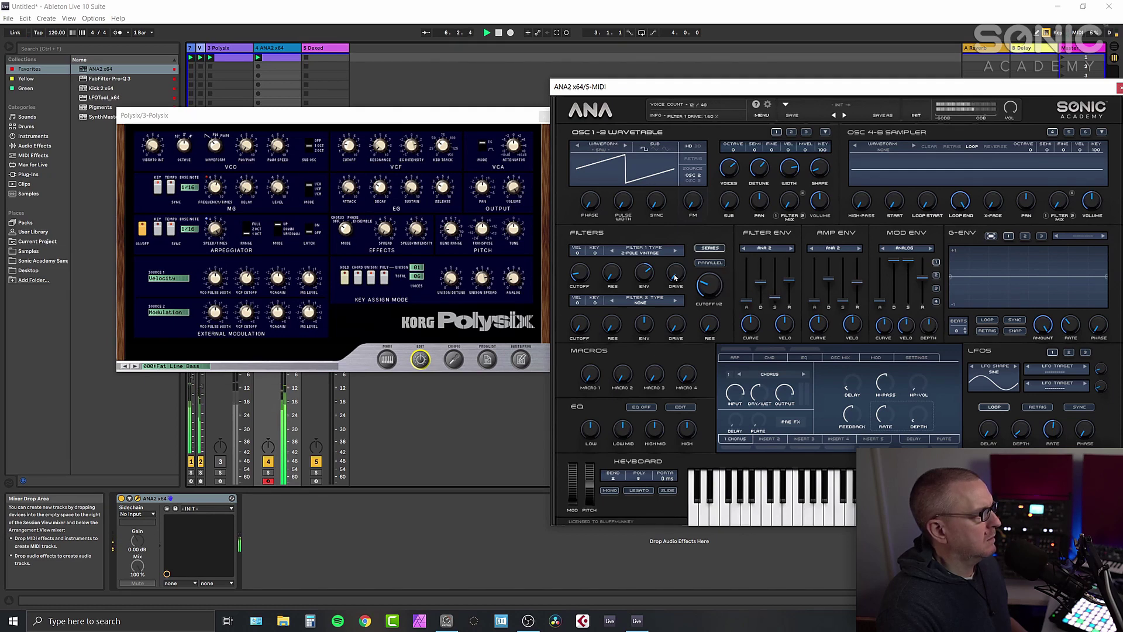
left_click_drag(707, 282, 719, 302)
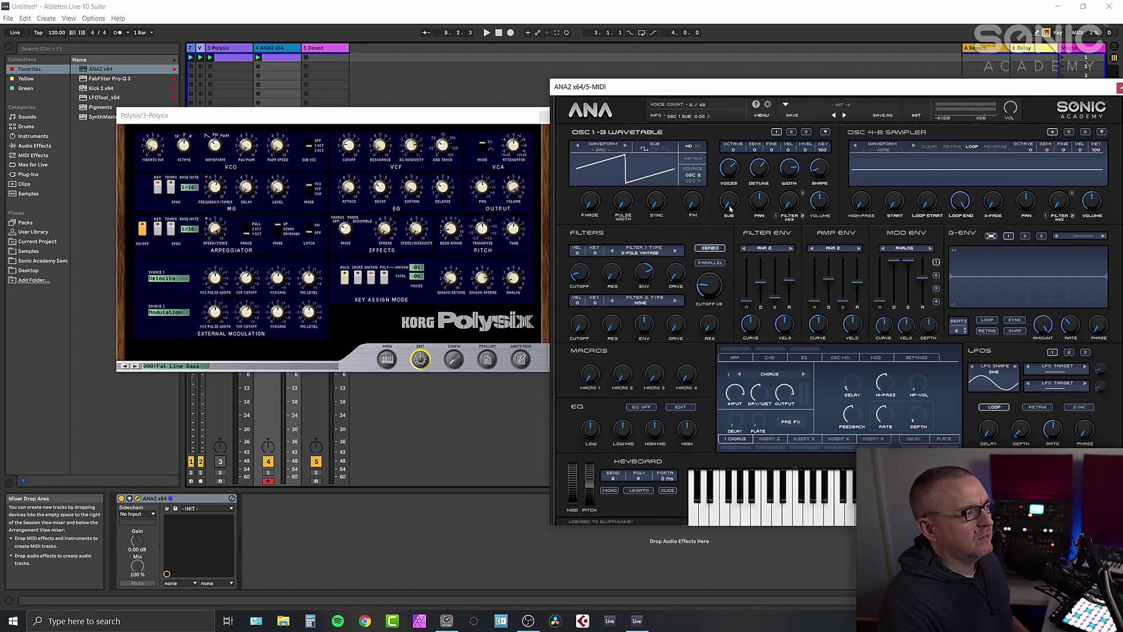
- Raise oscillator 1's sub level to 81.60 % during playback and lower the filter cutoff to compensate
key("space")
left_click_drag(730, 208, 724, 166)
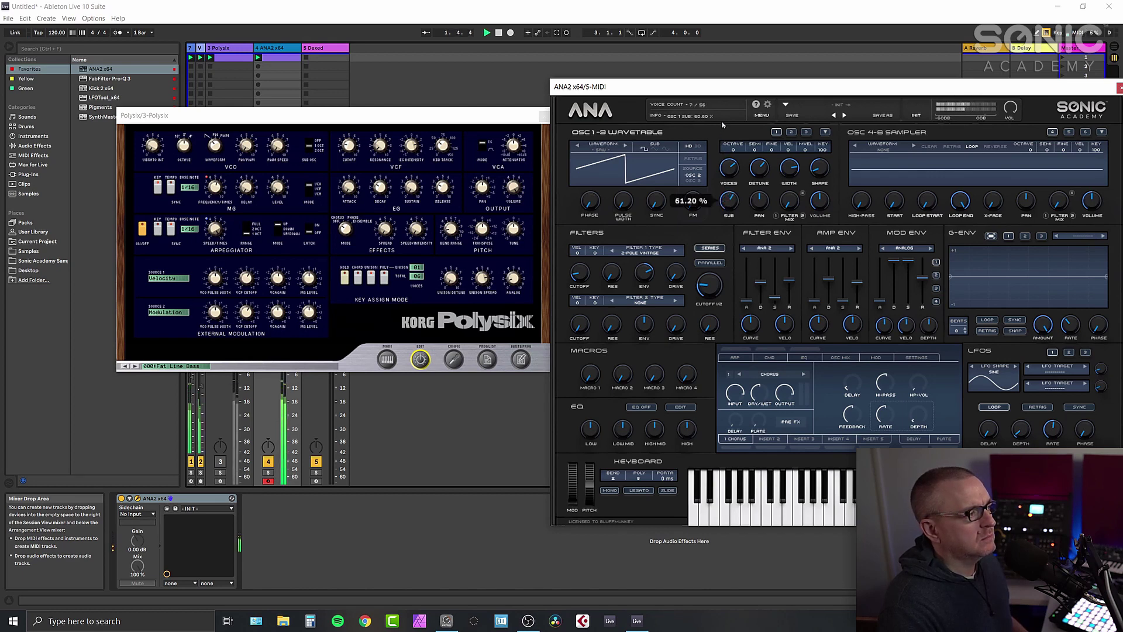
left_click_drag(724, 97, 725, 97)
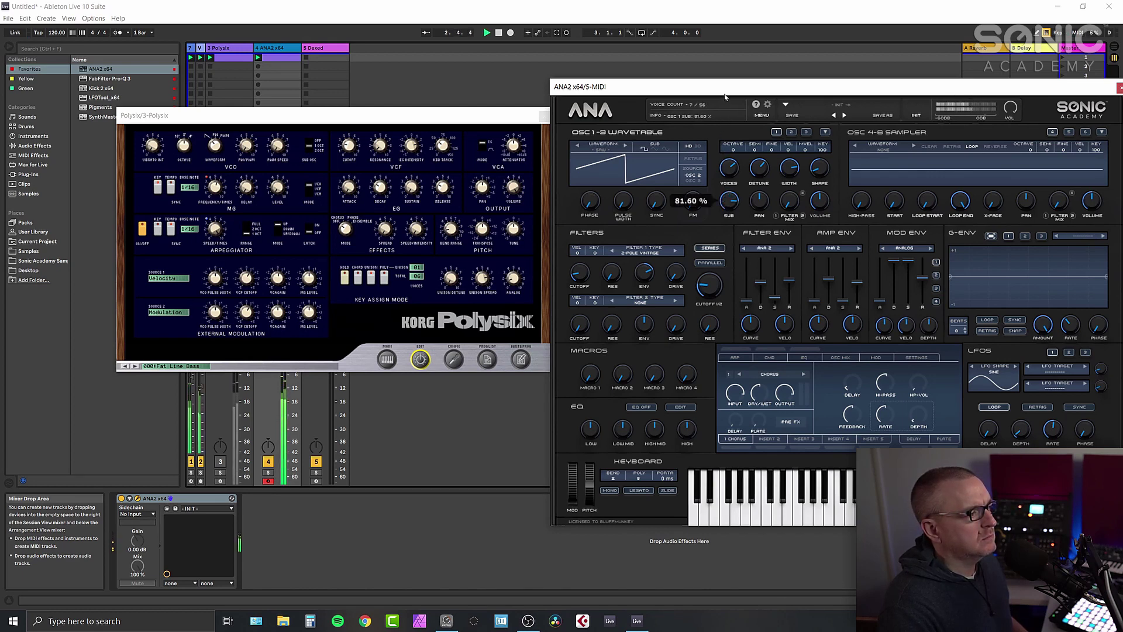
left_click_drag(708, 285, 709, 294)
left_click_drag(579, 273, 556, 279)
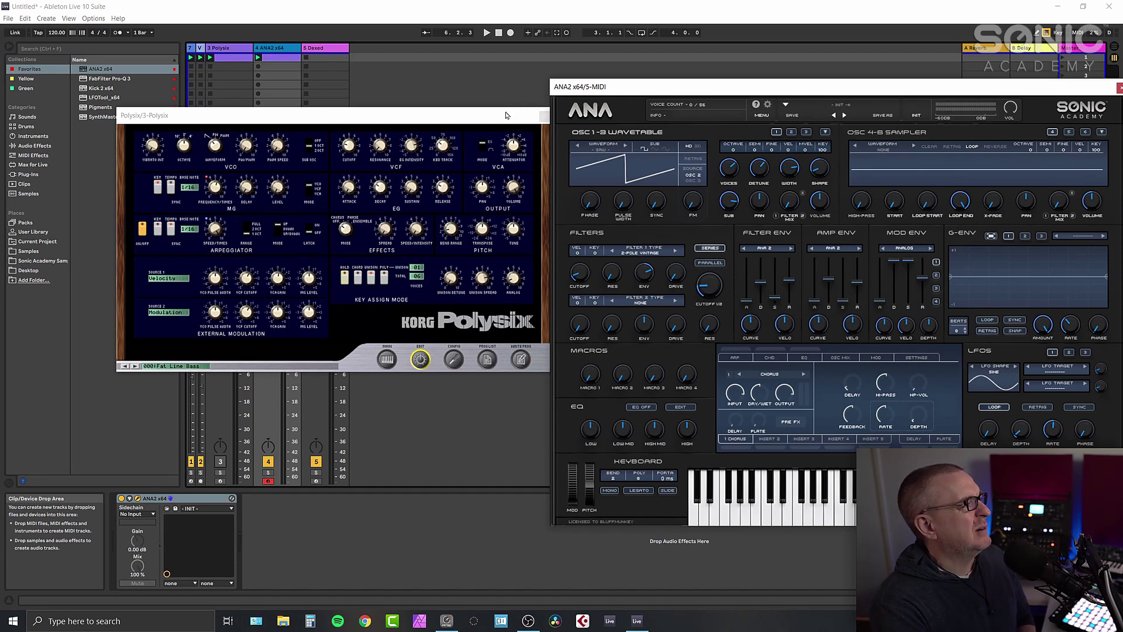
- Close the Polysix and ANA2 plug-in windows
left_click_drag(506, 116, 484, 111)
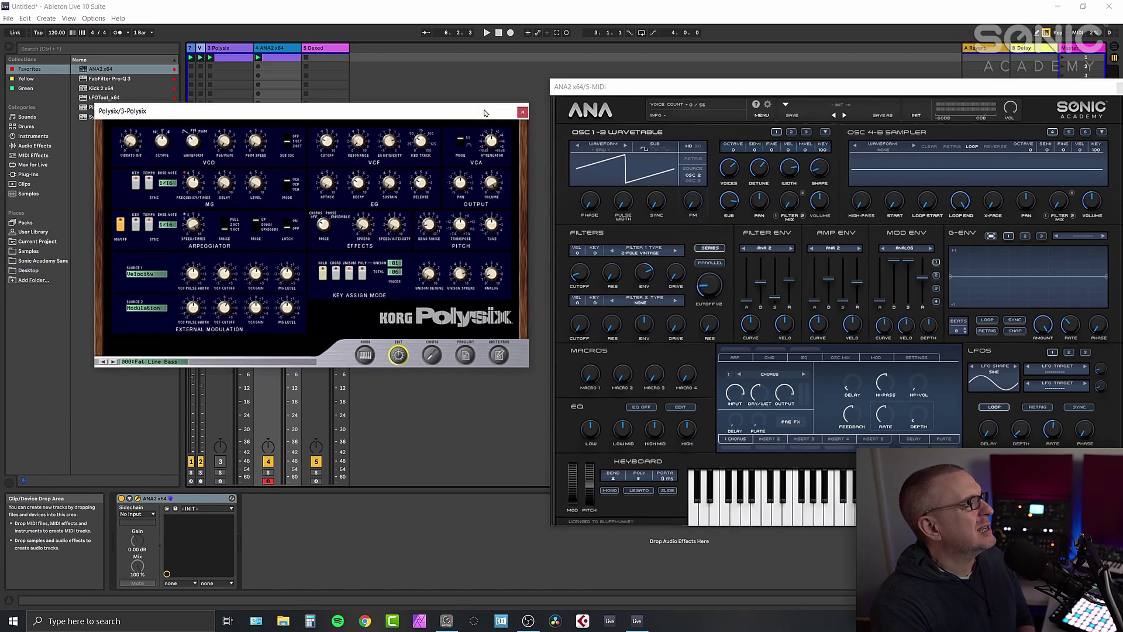
left_click(523, 112)
left_click_drag(763, 89, 523, 94)
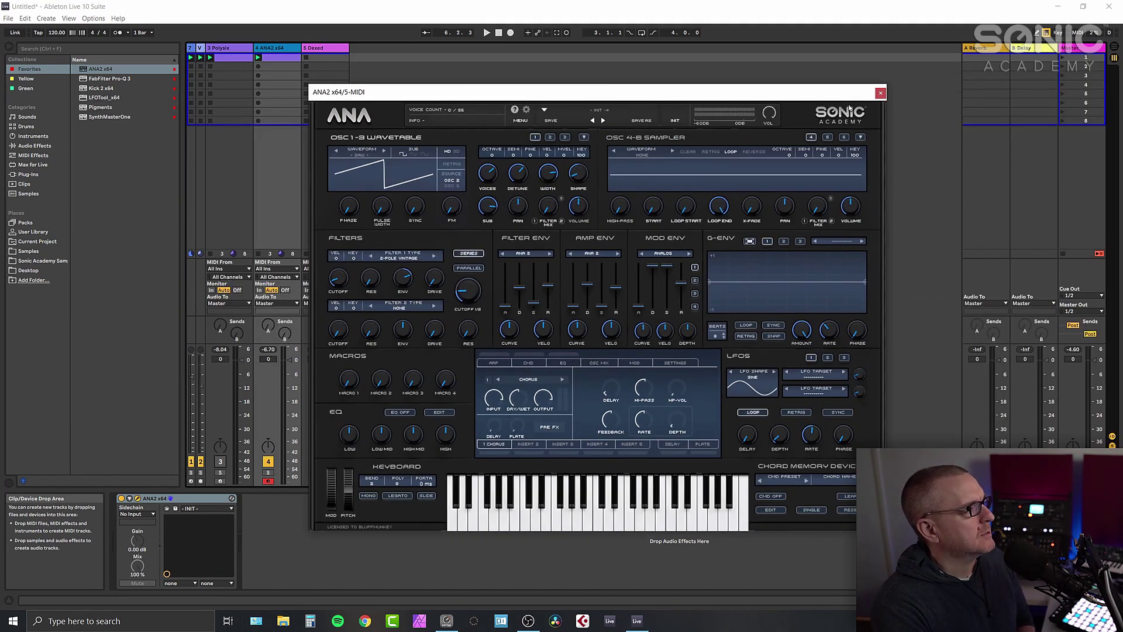
left_click(883, 95)
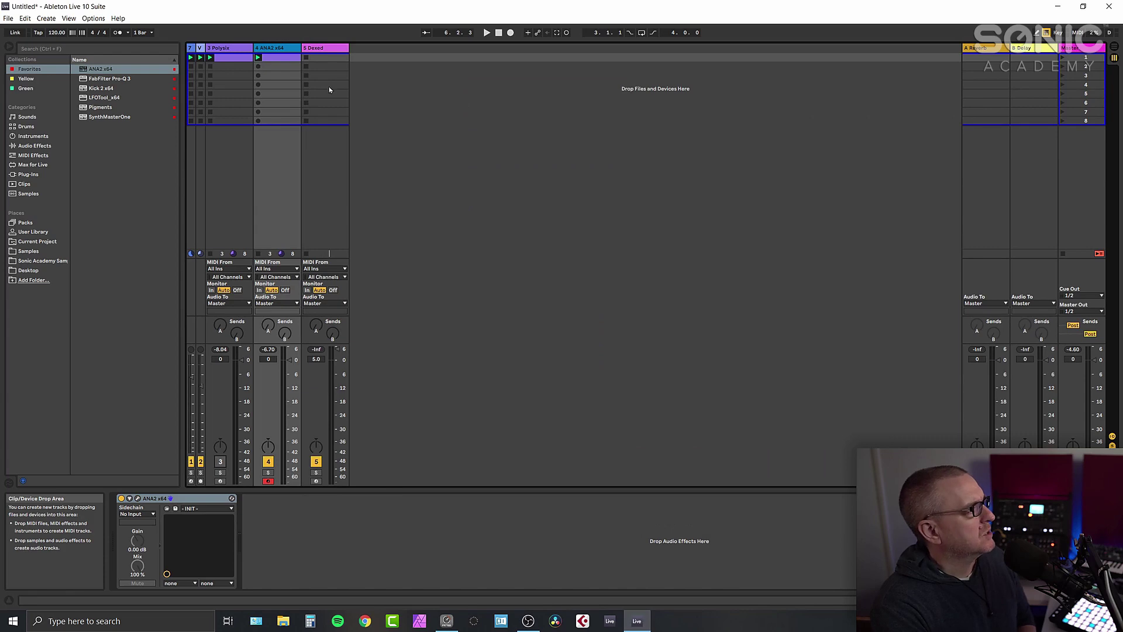
- Open the Dexed plug-in from its track, move its window to the middle of the screen and arm the track
left_click(326, 52)
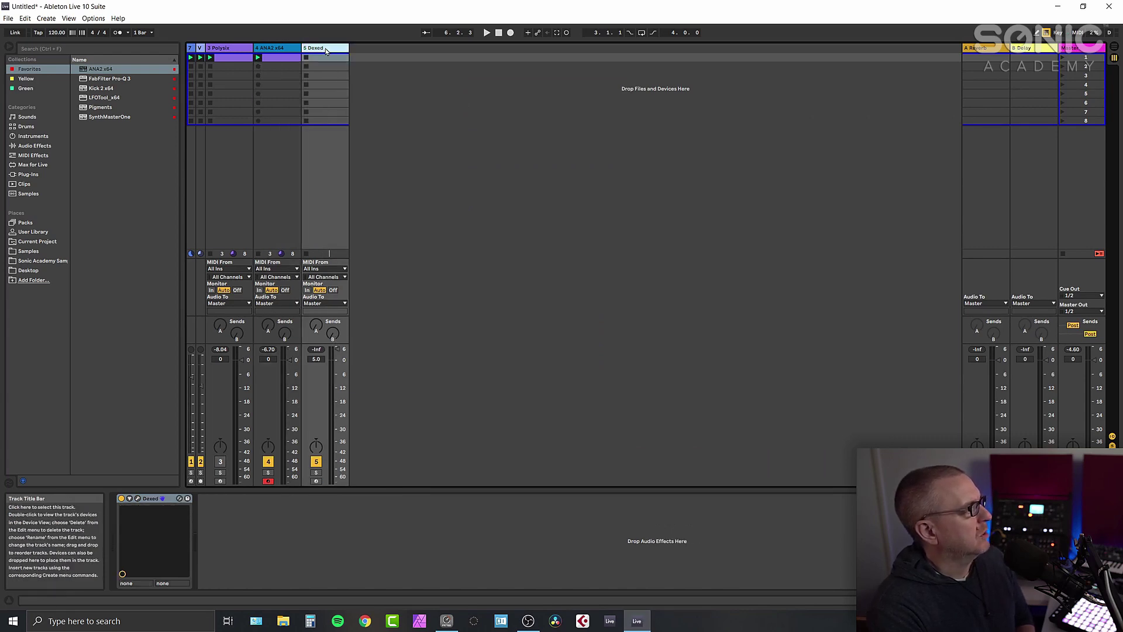
left_click(138, 499)
left_click_drag(820, 126, 675, 83)
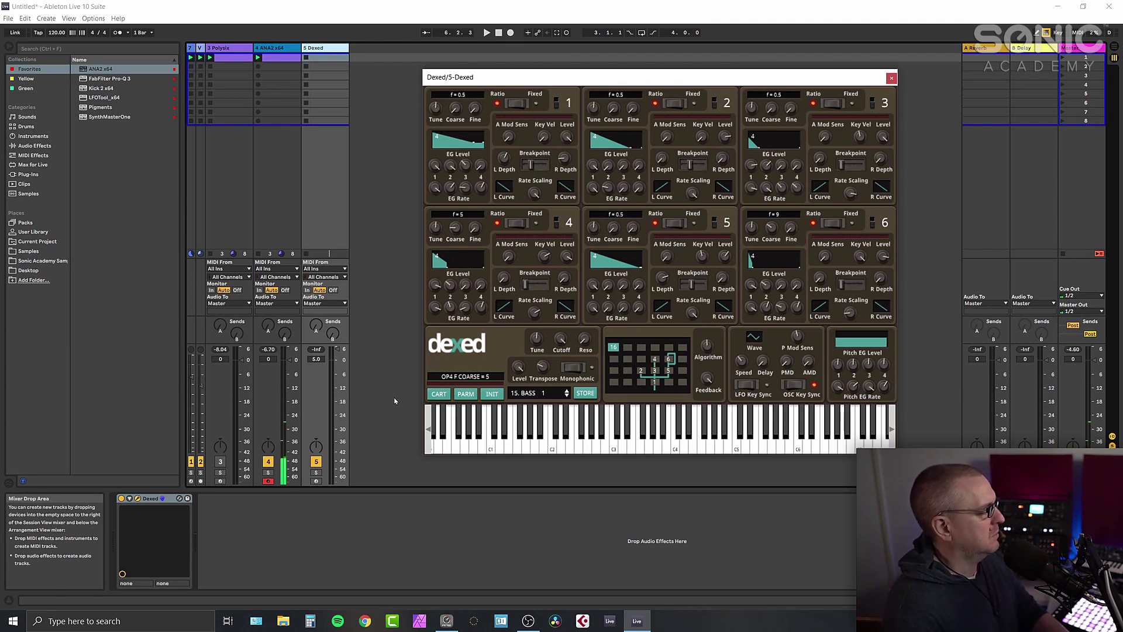
left_click(318, 481)
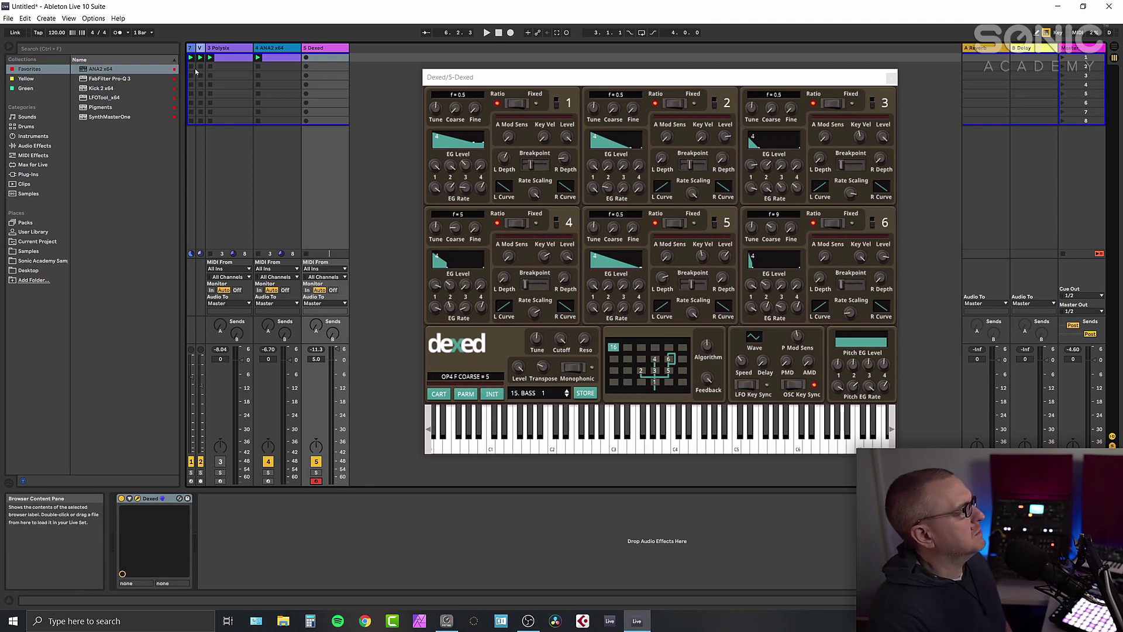
- Arm and unmute the Polysix track, mute the ANA2 and Dexed tracks, and briefly play the Polysix part
left_click(220, 445)
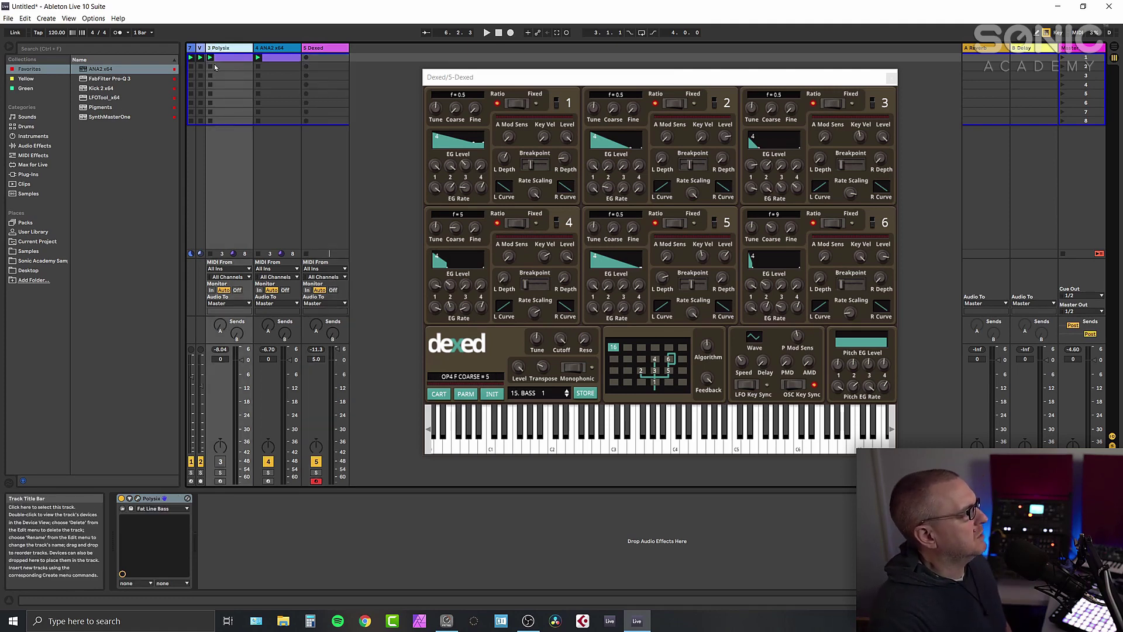
left_click(220, 481)
left_click(268, 462)
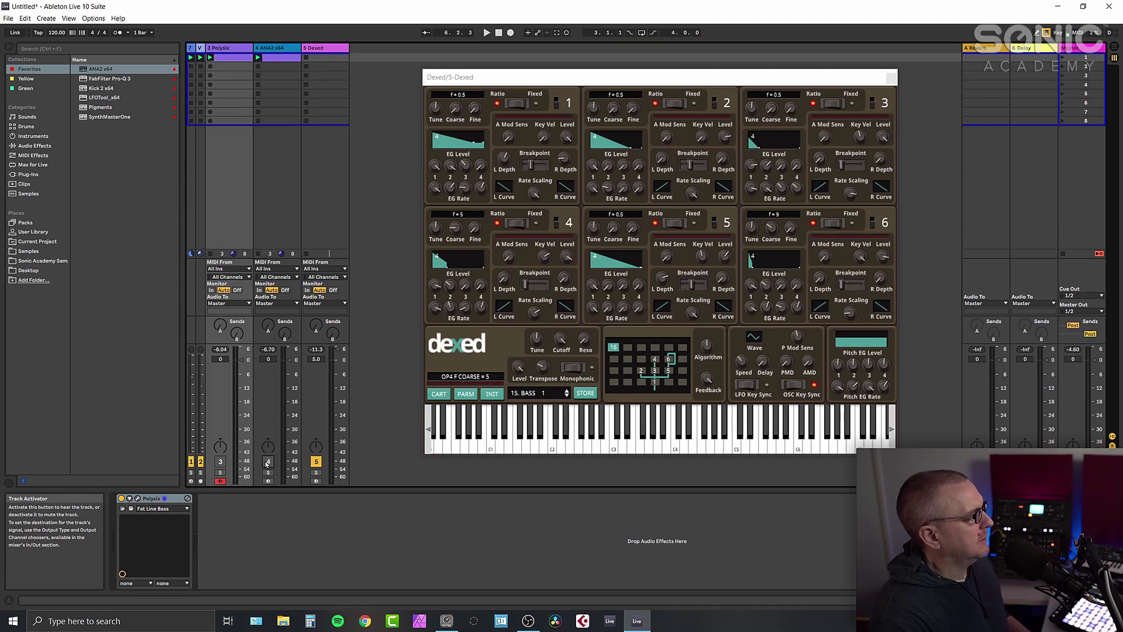
left_click(219, 461)
left_click(316, 461)
key("space")
key("space")
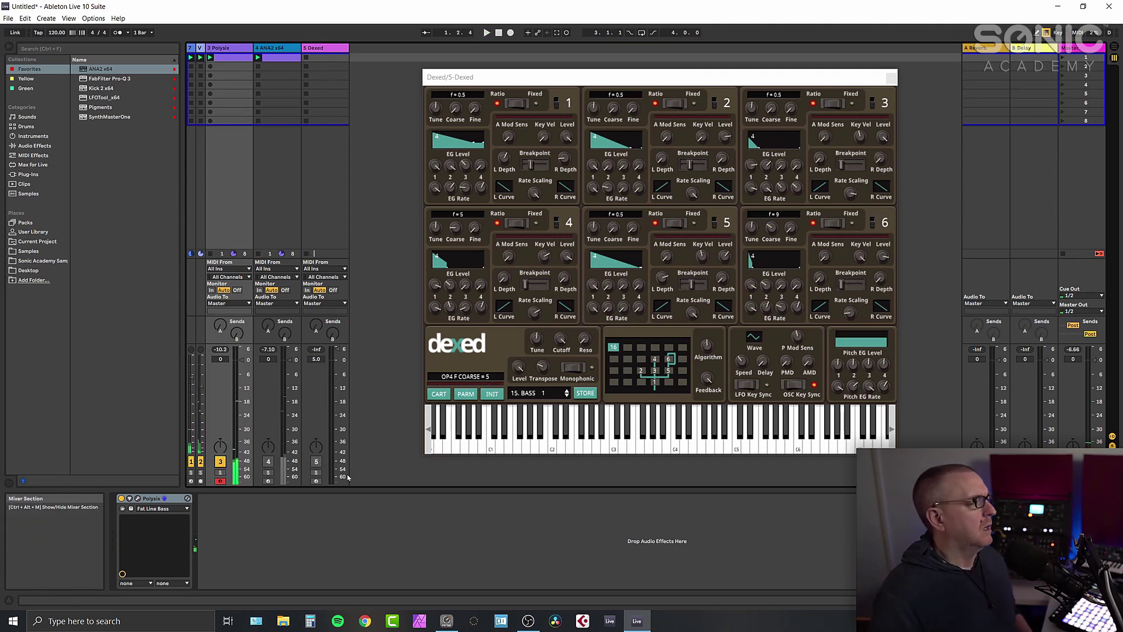